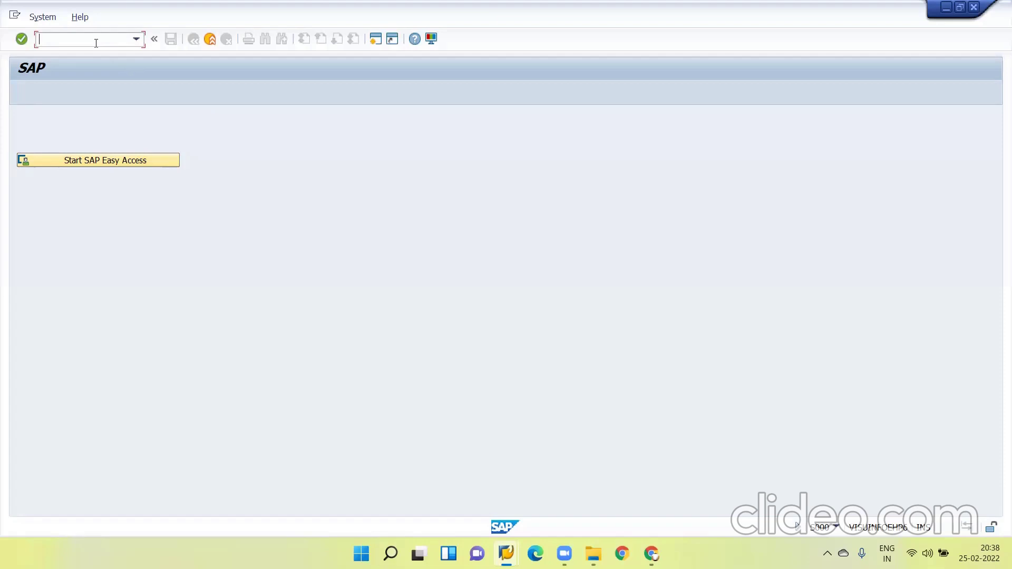
pyautogui.write('iw31')
pyautogui.press('Return')
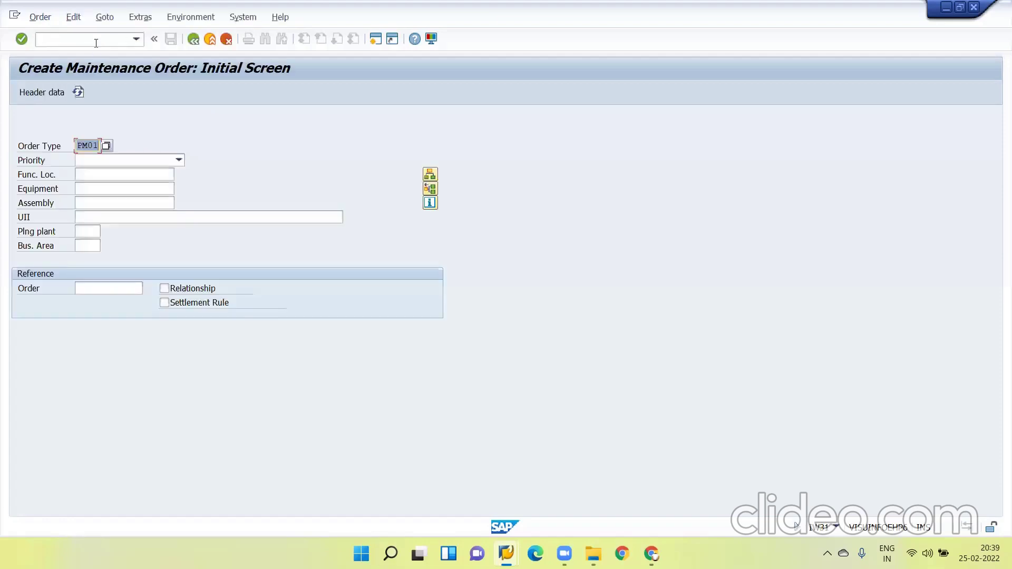
pyautogui.press('Tab')
pyautogui.press('Tab')
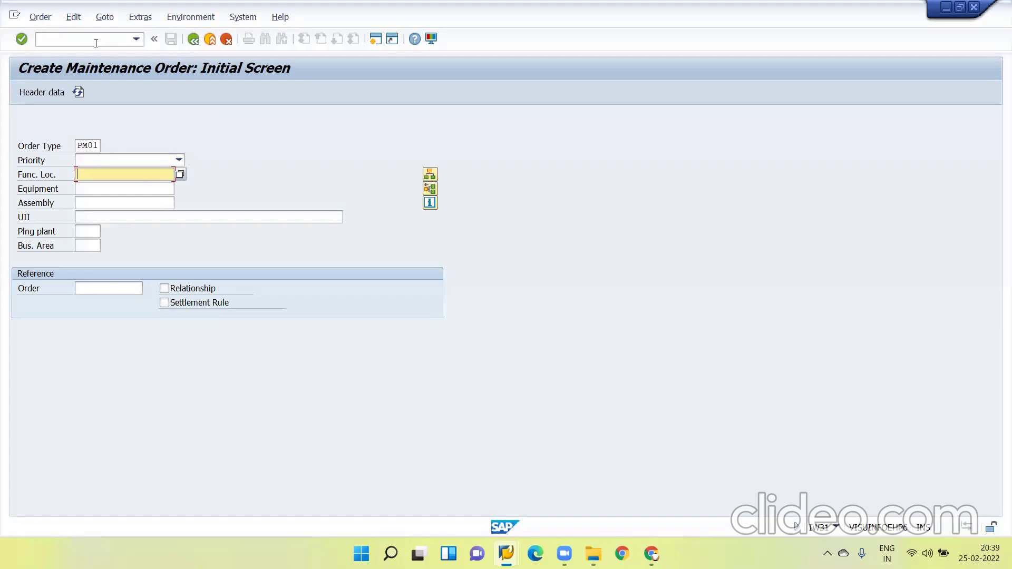
pyautogui.press('Tab')
pyautogui.press('Down')
pyautogui.press('Return')
pyautogui.press('Return')
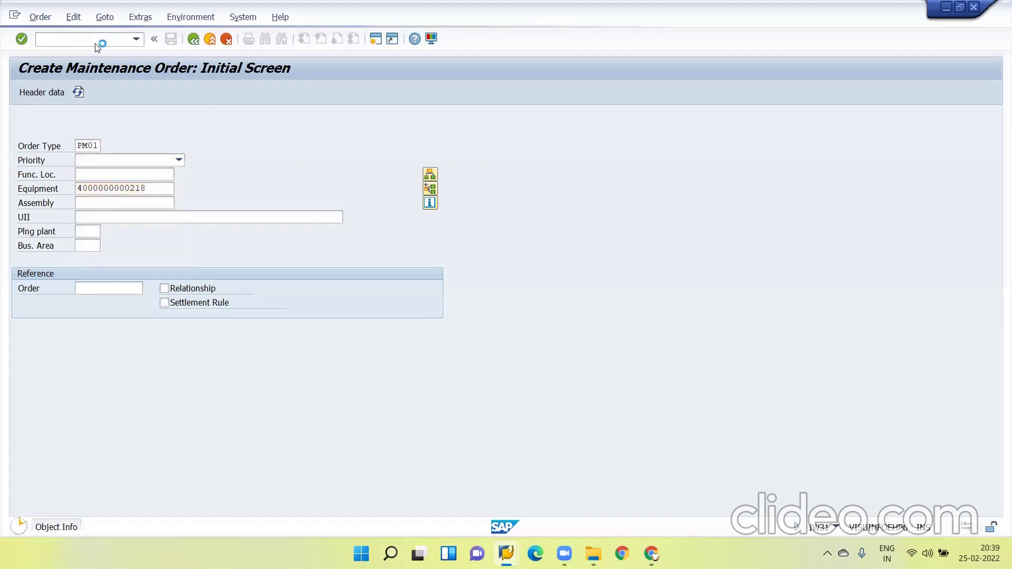
pyautogui.press('Return')
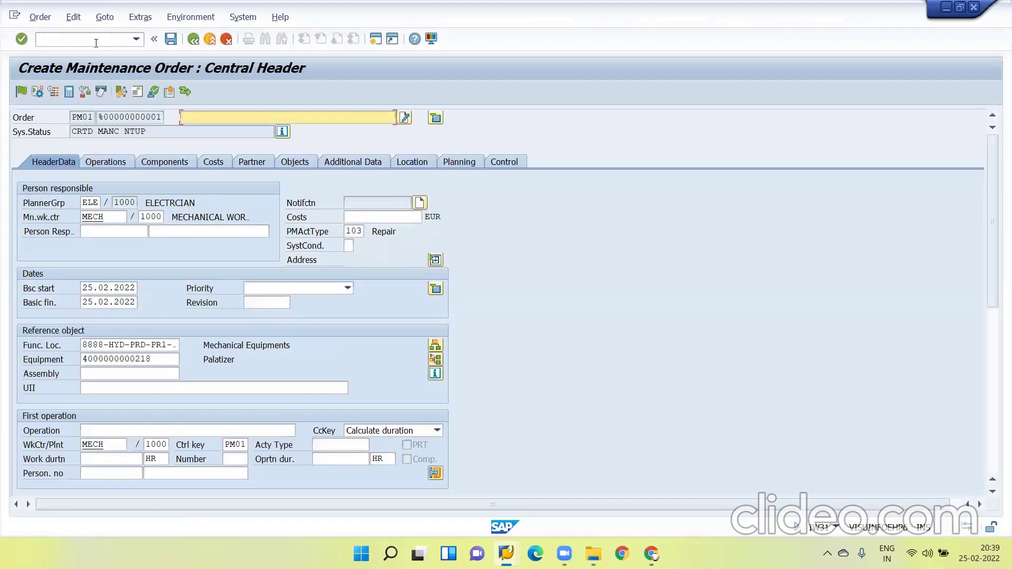
# - Give the order the short text 'This is test for Service entry sheet'
pyautogui.write('This is test for Service entry sheet')
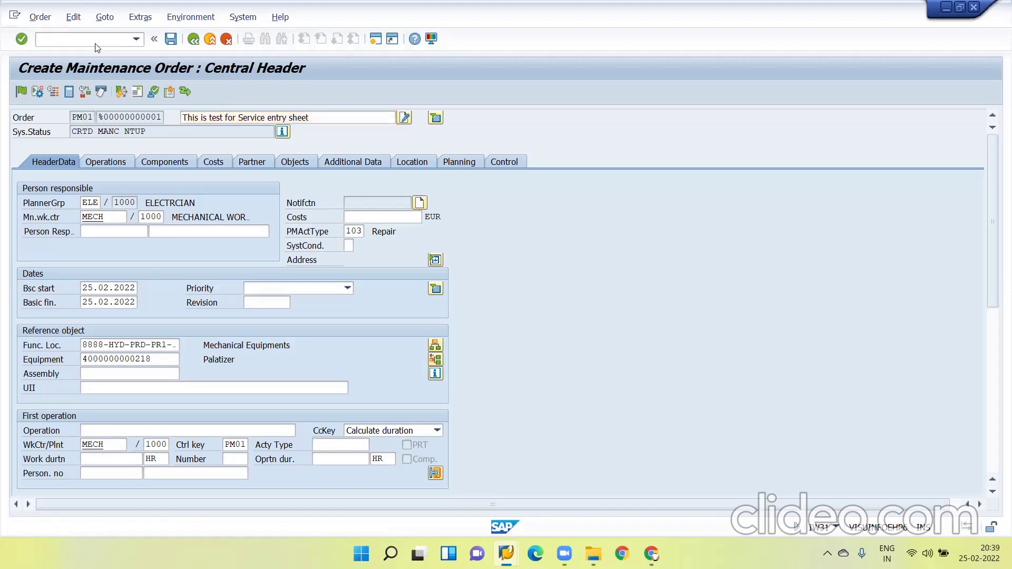
pyautogui.press('Return')
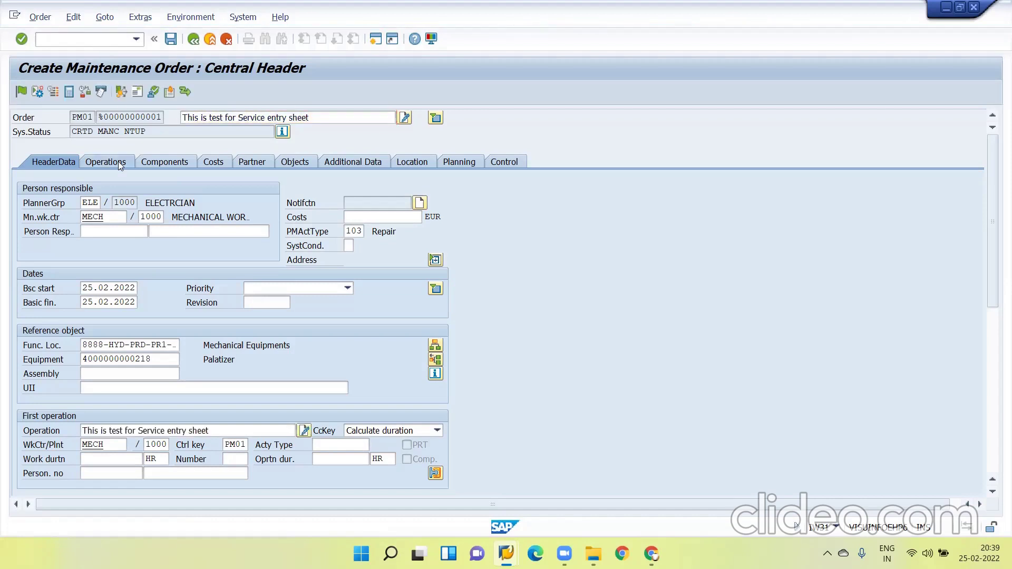
# - Change operation 0010's control key to PM03 and select that operation
pyautogui.click(118, 161)
pyautogui.click(164, 203)
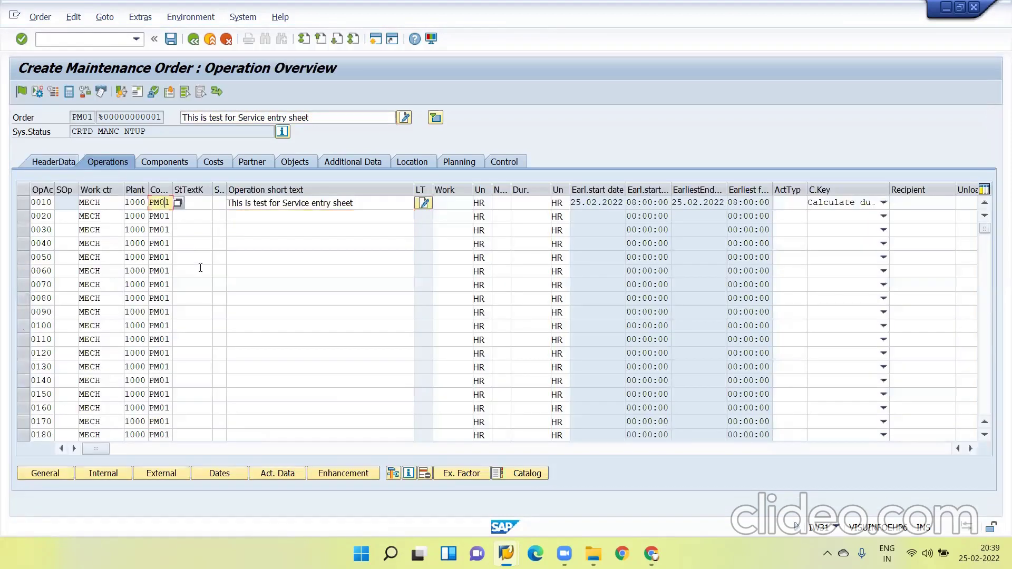
pyautogui.press('BackSpace')
pyautogui.write('3')
pyautogui.press('Return')
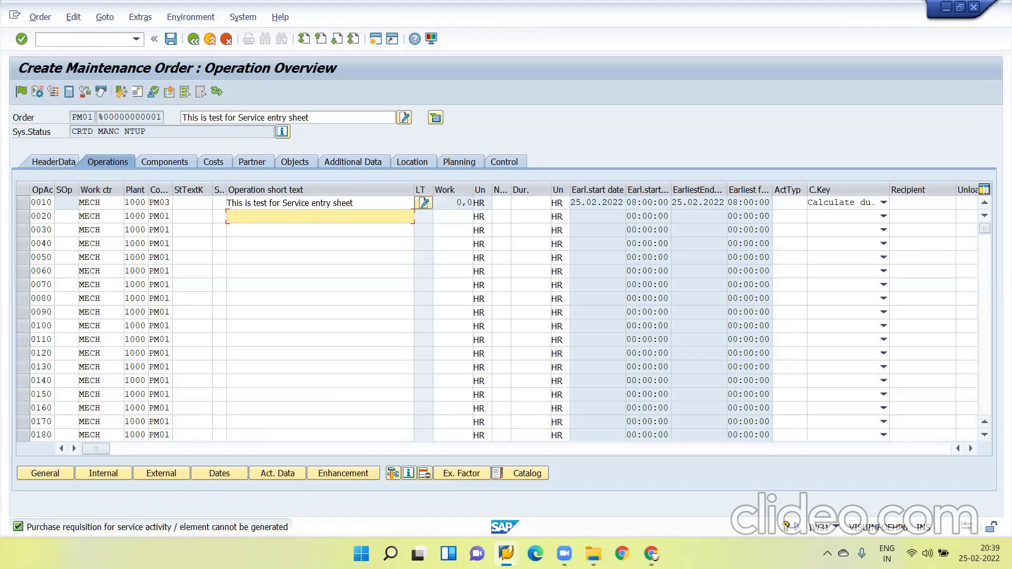
pyautogui.click(23, 202)
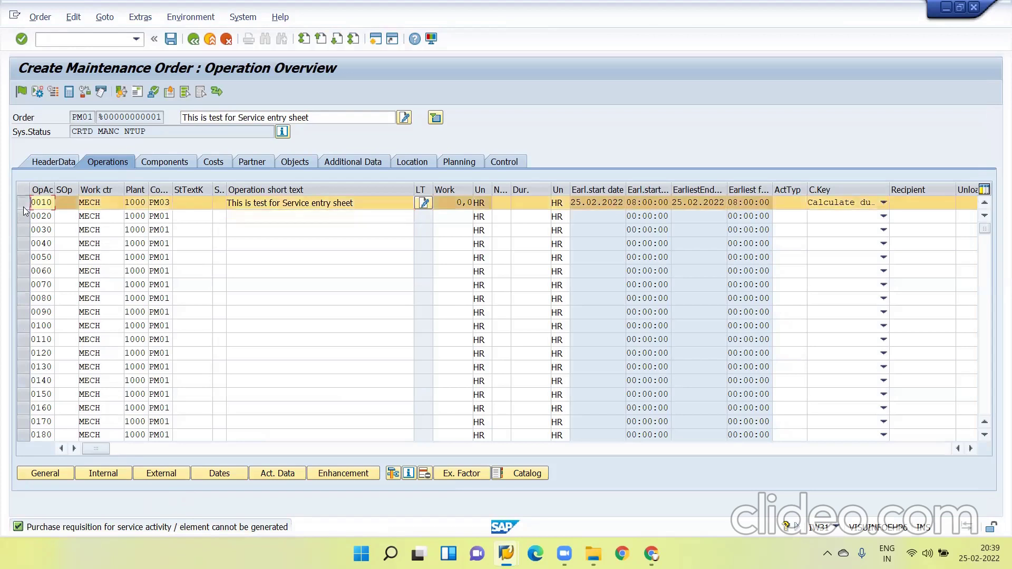
# - Enter service line 'SES 1' with quantity 1, unit AU and gross price 10
pyautogui.click(160, 472)
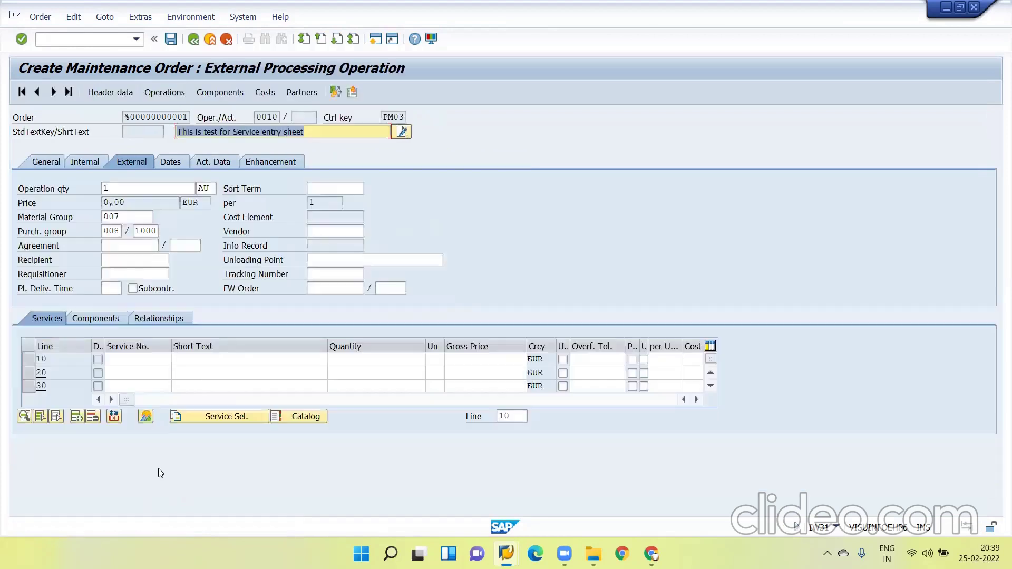
pyautogui.click(213, 360)
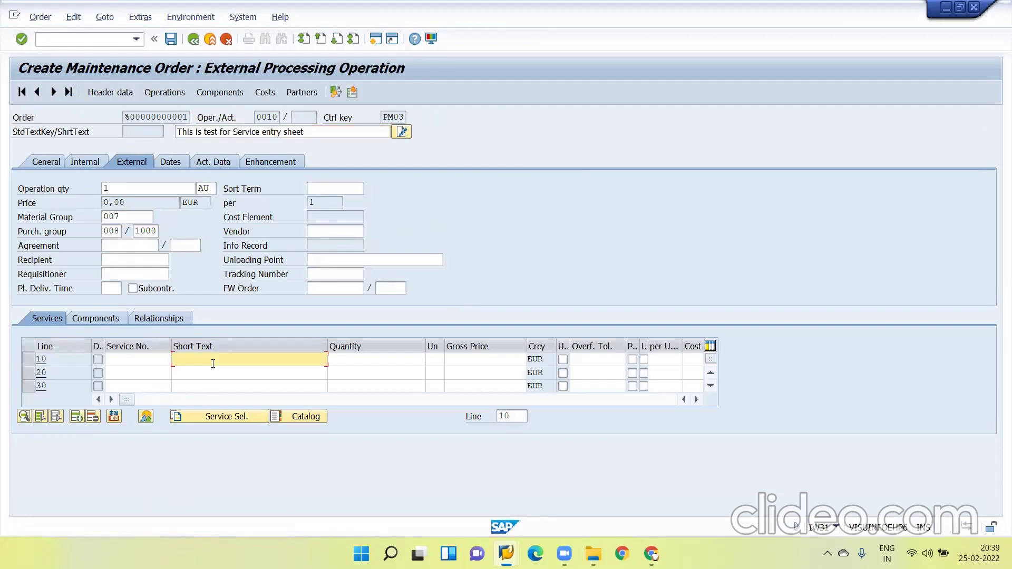
pyautogui.write('SES 1')
pyautogui.press('Tab')
pyautogui.write('1')
pyautogui.press('Tab')
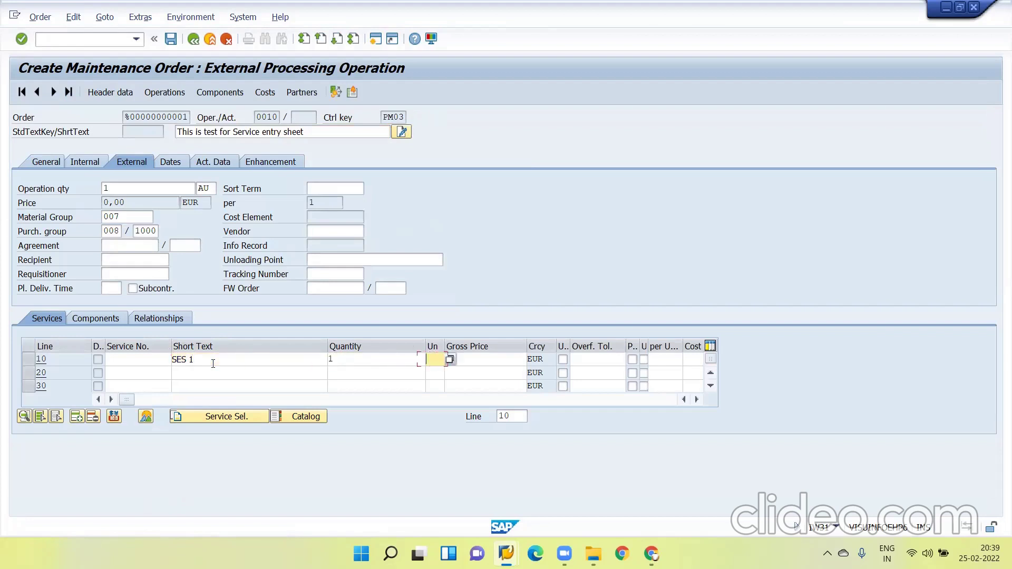
pyautogui.write('AU1')
pyautogui.press('Tab')
pyautogui.hotkey('shift', 'Tab')
pyautogui.press('BackSpace')
pyautogui.press('Tab')
pyautogui.write('10')
pyautogui.press('Tab')
pyautogui.press('Tab')
pyautogui.press('Tab')
pyautogui.press('Tab')
pyautogui.press('Tab')
pyautogui.press('Tab')
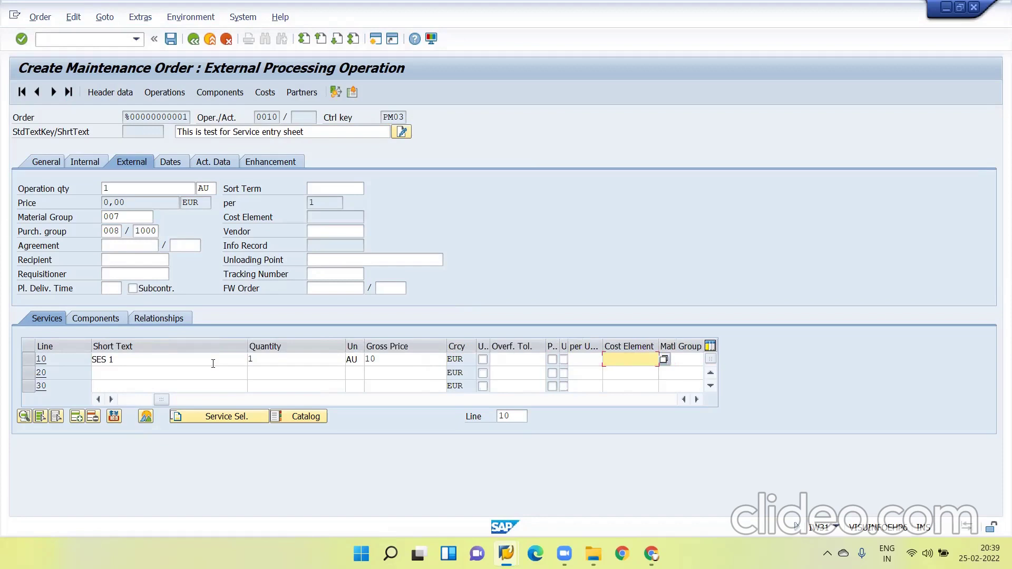
# - Assign cost element 477000 to the service line and confirm it
pyautogui.click(663, 363)
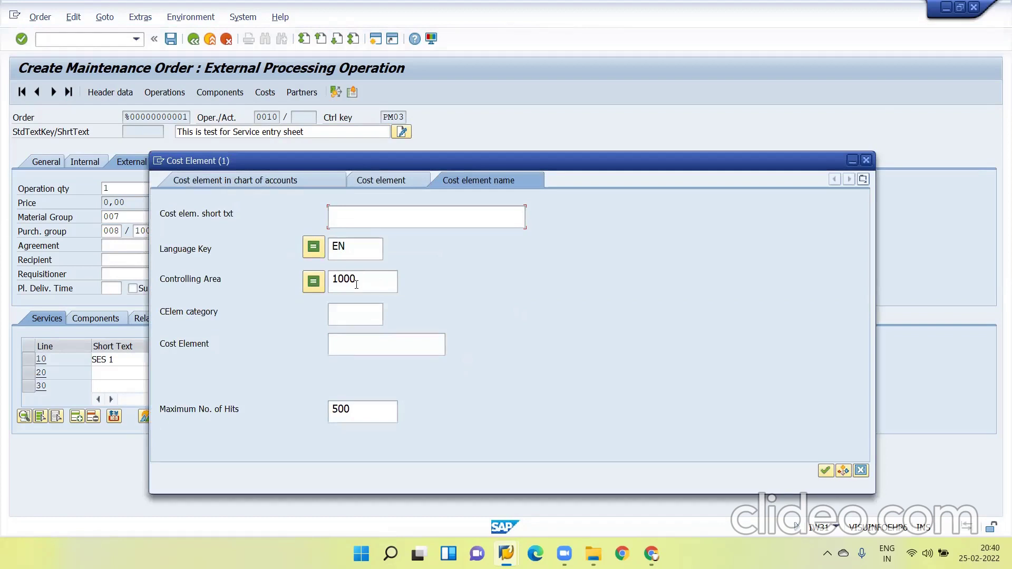
pyautogui.press('Return')
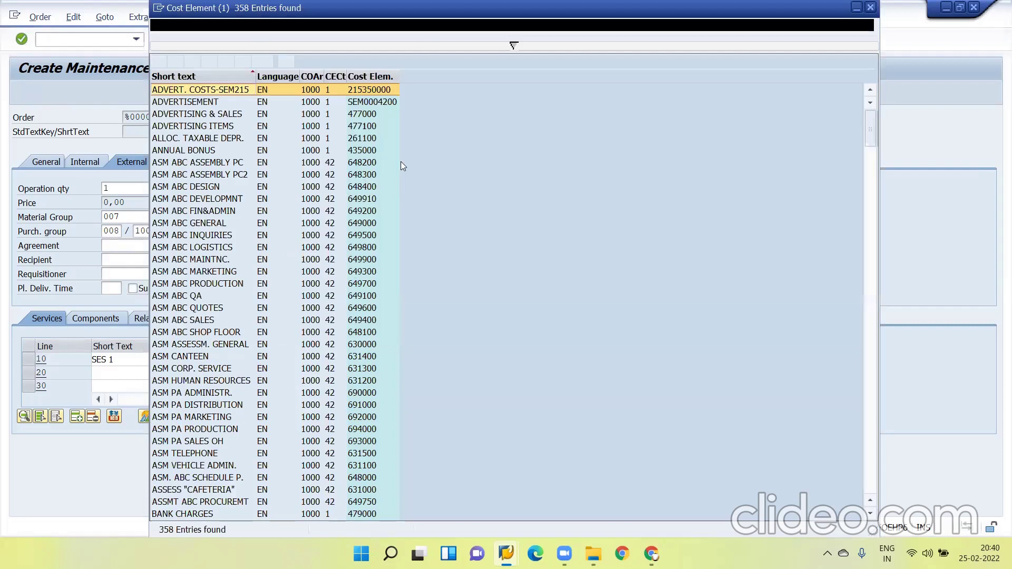
pyautogui.doubleClick(365, 113)
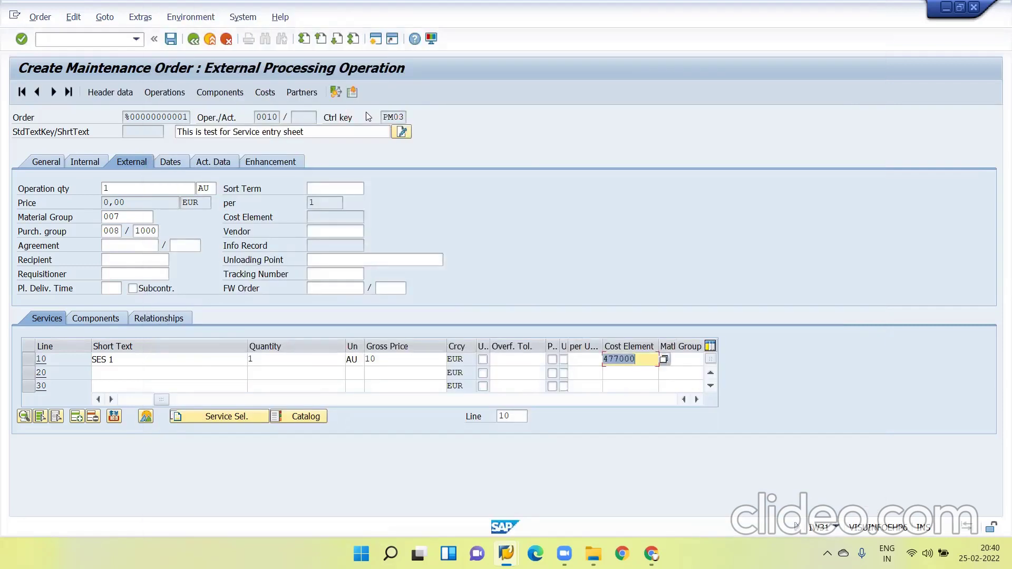
pyautogui.press('Return')
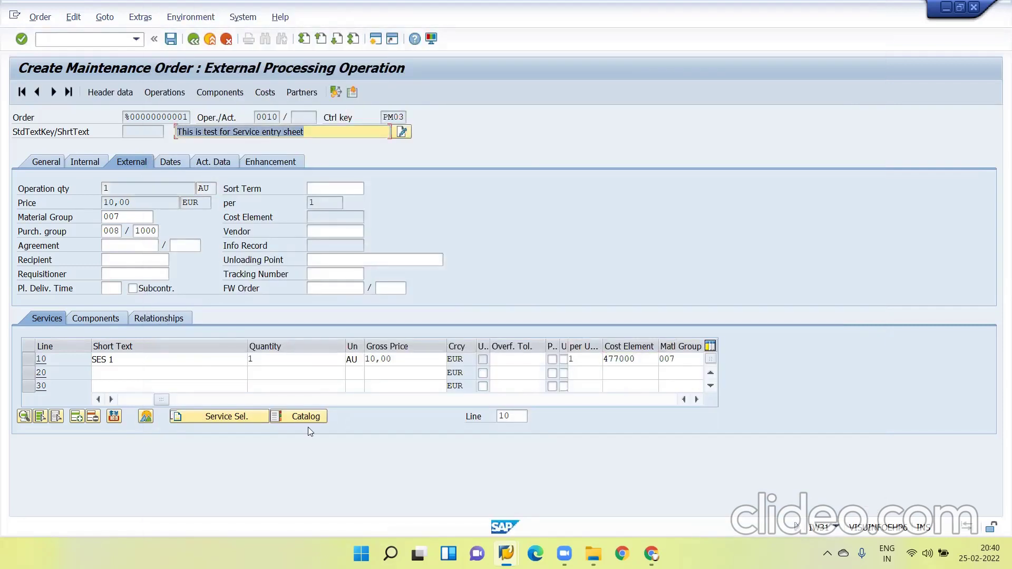
# - Determine planned costs, review operation 0010's requisition data, and save the order
pyautogui.click(193, 38)
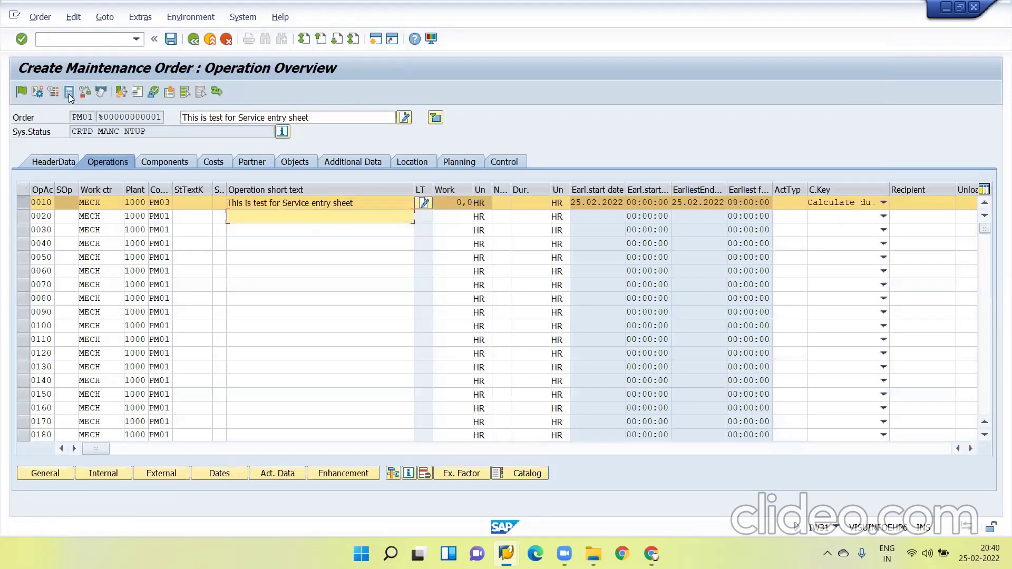
pyautogui.click(69, 93)
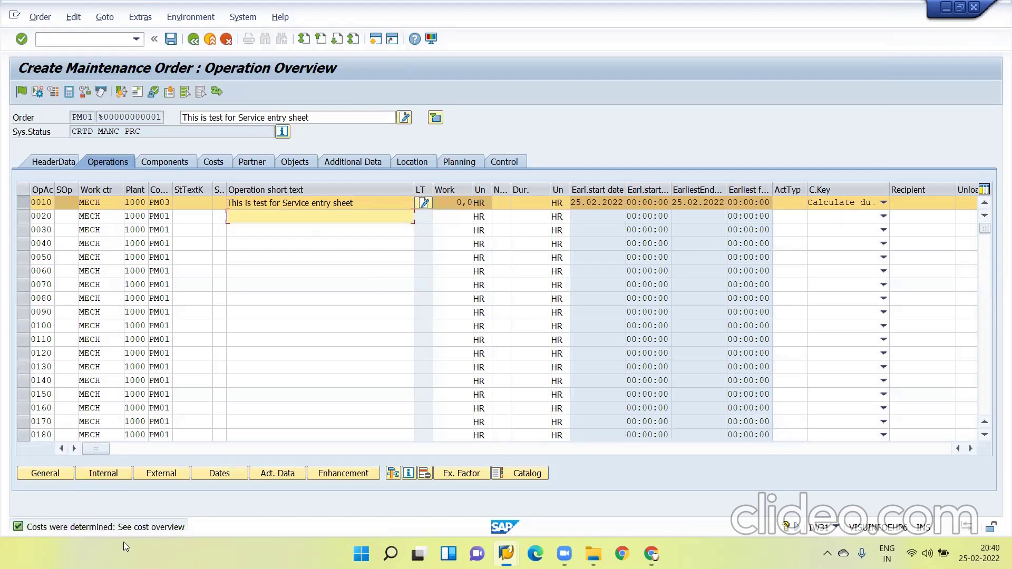
pyautogui.click(25, 93)
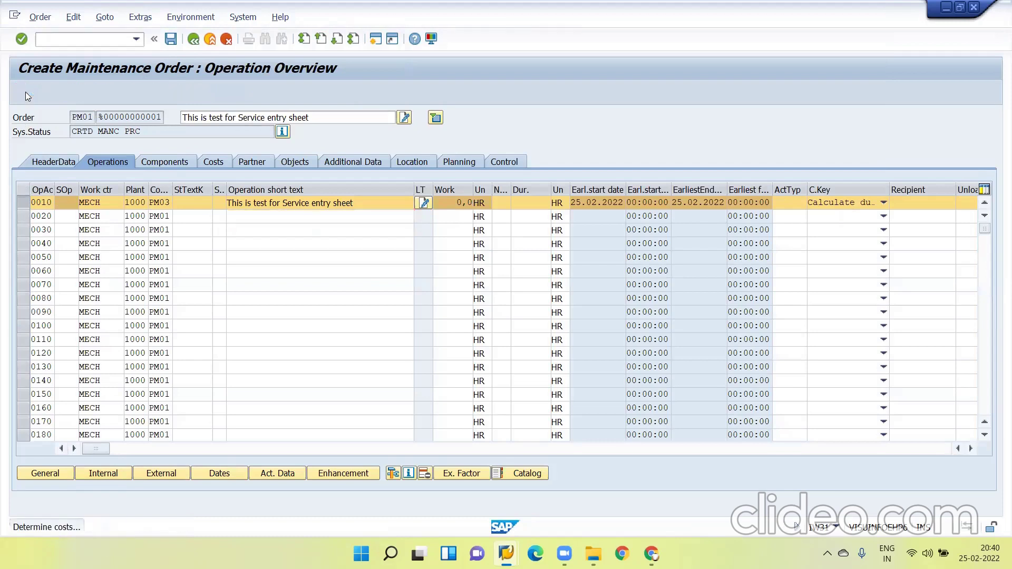
pyautogui.click(170, 474)
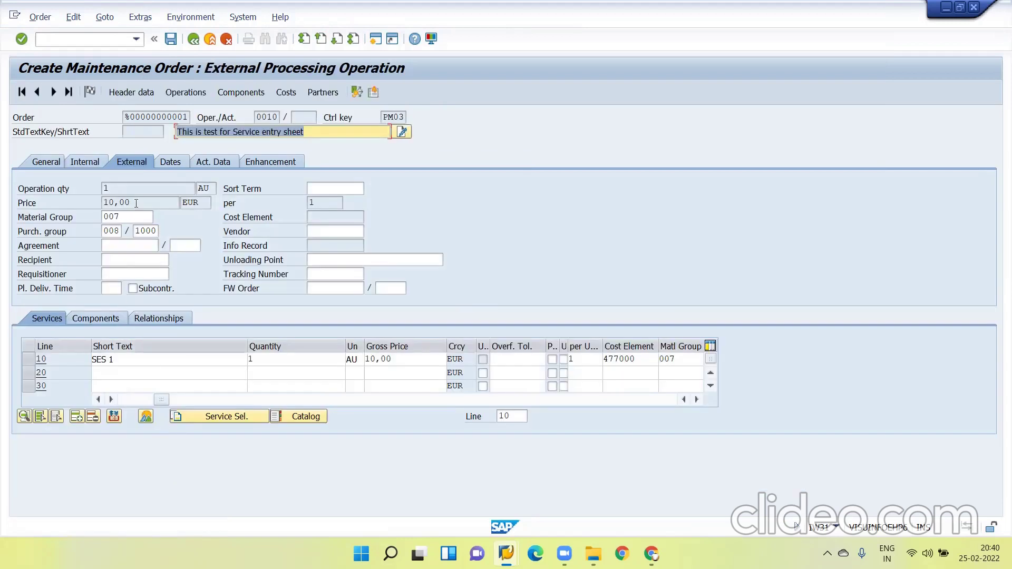
pyautogui.click(213, 162)
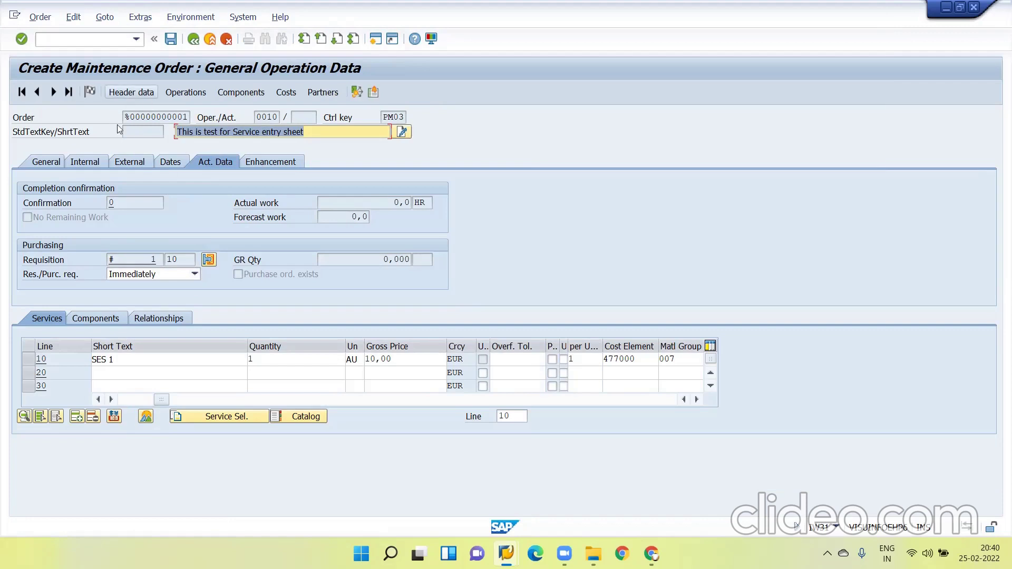
pyautogui.click(172, 45)
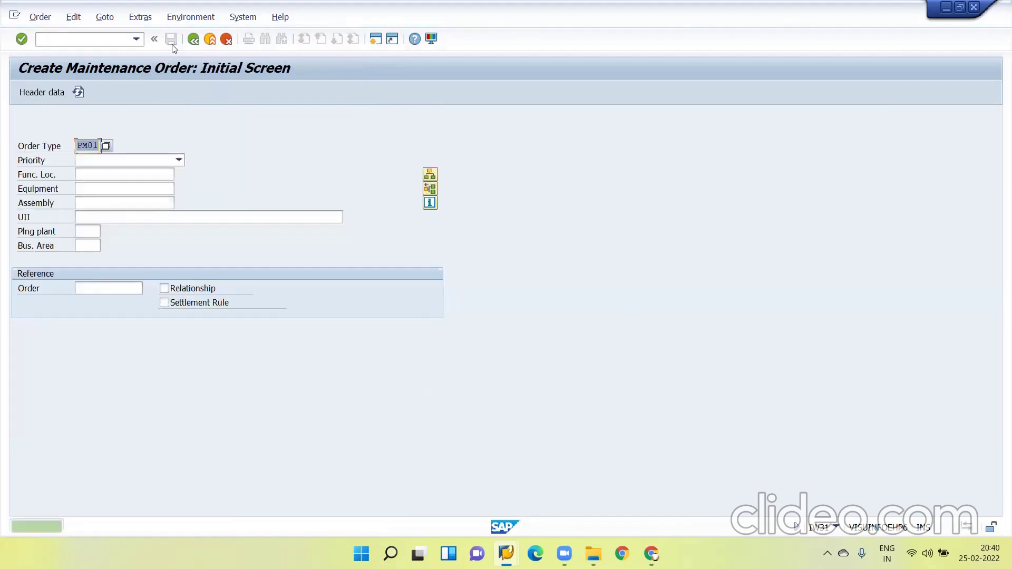
# - Open saved order 820887 for change and view operation 0010's actual data showing requisition 185
pyautogui.click(40, 17)
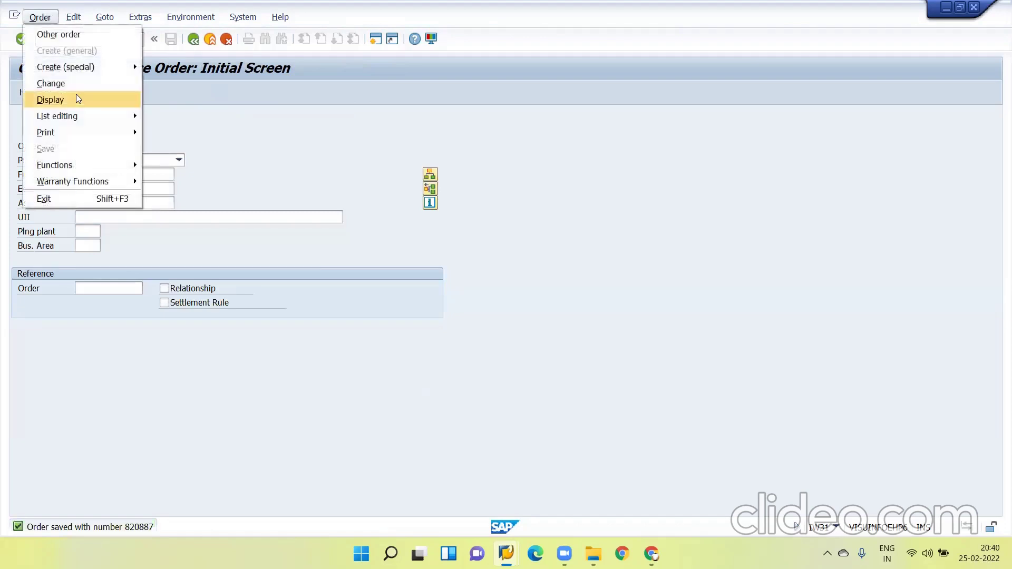
pyautogui.click(86, 84)
pyautogui.press('Return')
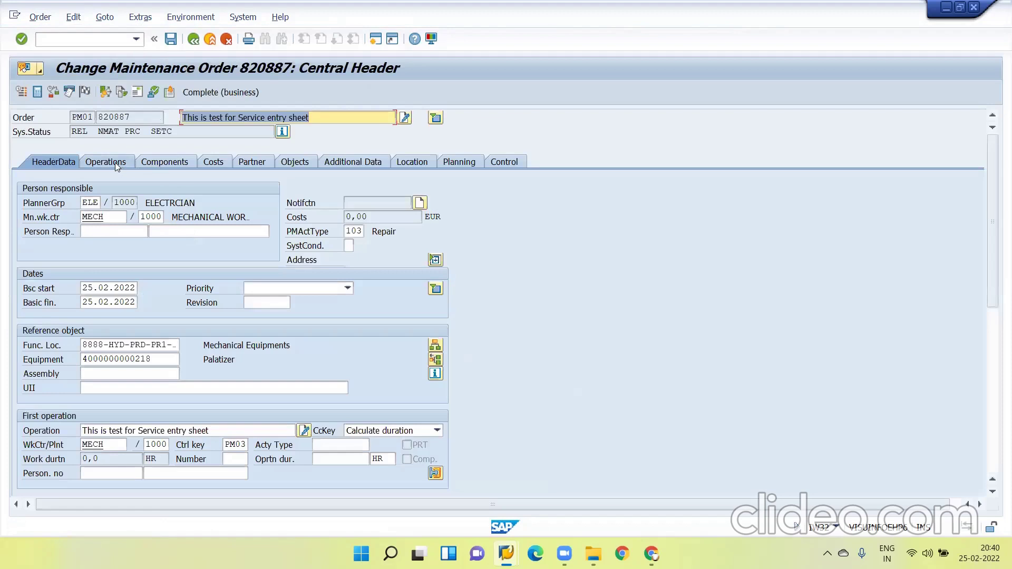
pyautogui.click(115, 162)
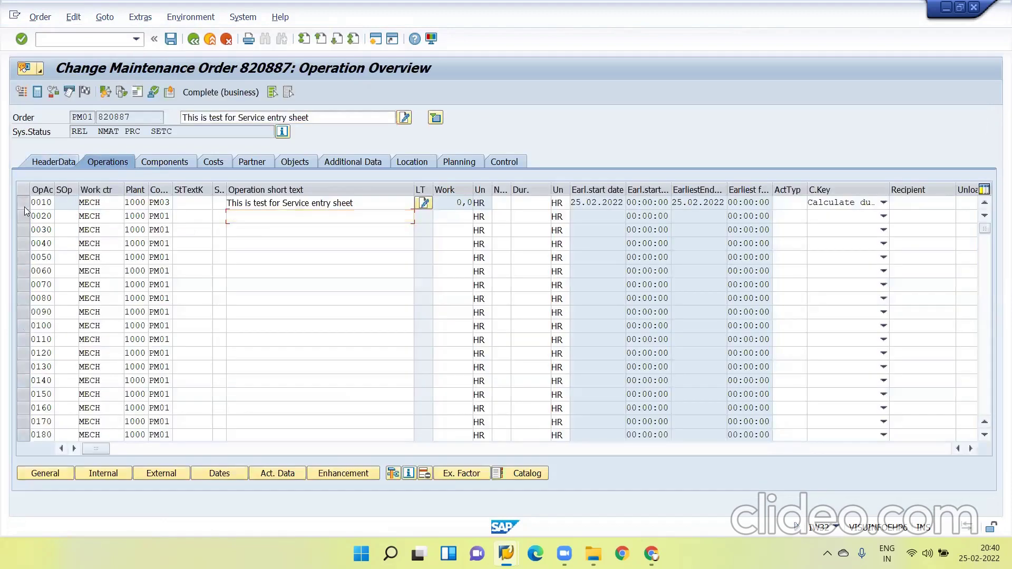
pyautogui.click(277, 473)
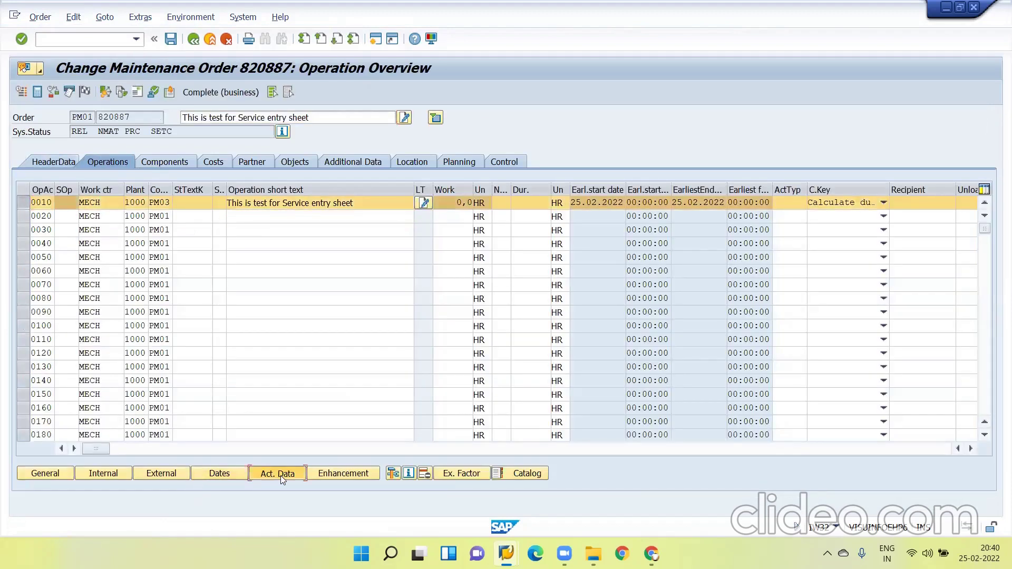
# - Go to the Create Purchase Order screen with the /nml81n command
pyautogui.click(81, 40)
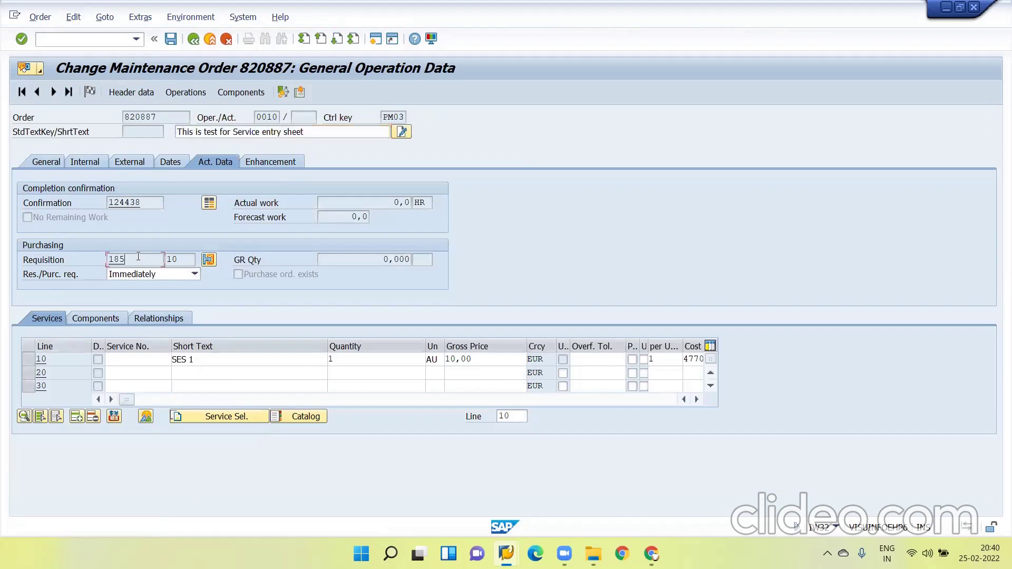
pyautogui.write('/nm')
pyautogui.write('l81n')
pyautogui.press('Return')
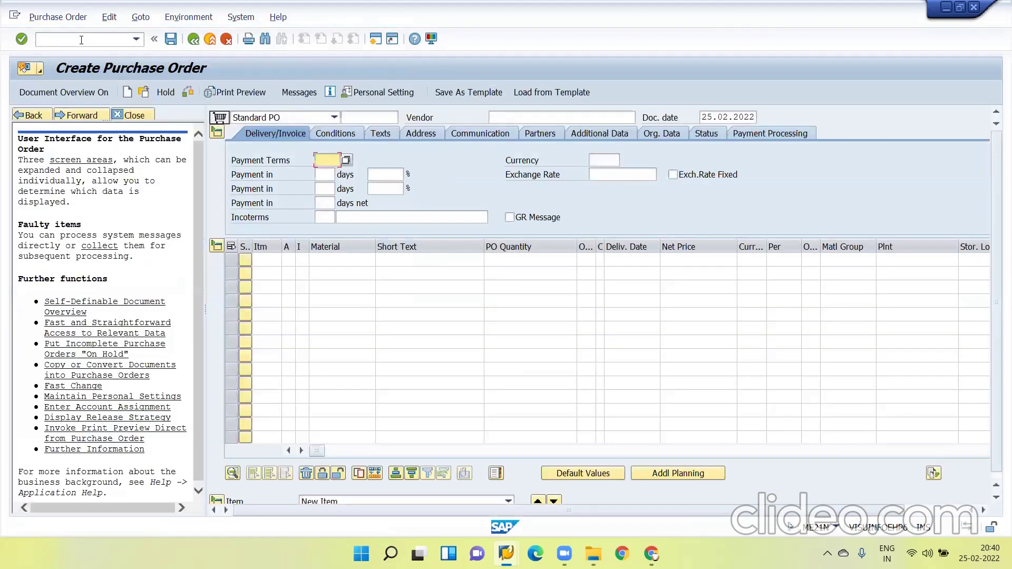
# - Reopen order 820887 via /niw32 and recheck operation 0010's requisition 185, item 10
pyautogui.click(82, 40)
pyautogui.write('/n')
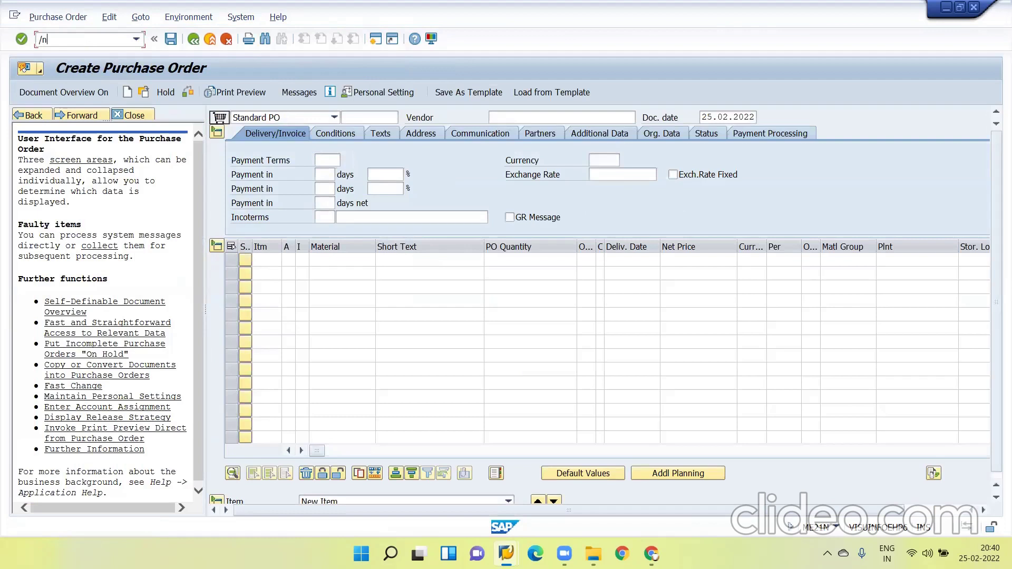
pyautogui.write('iw32')
pyautogui.press('Return')
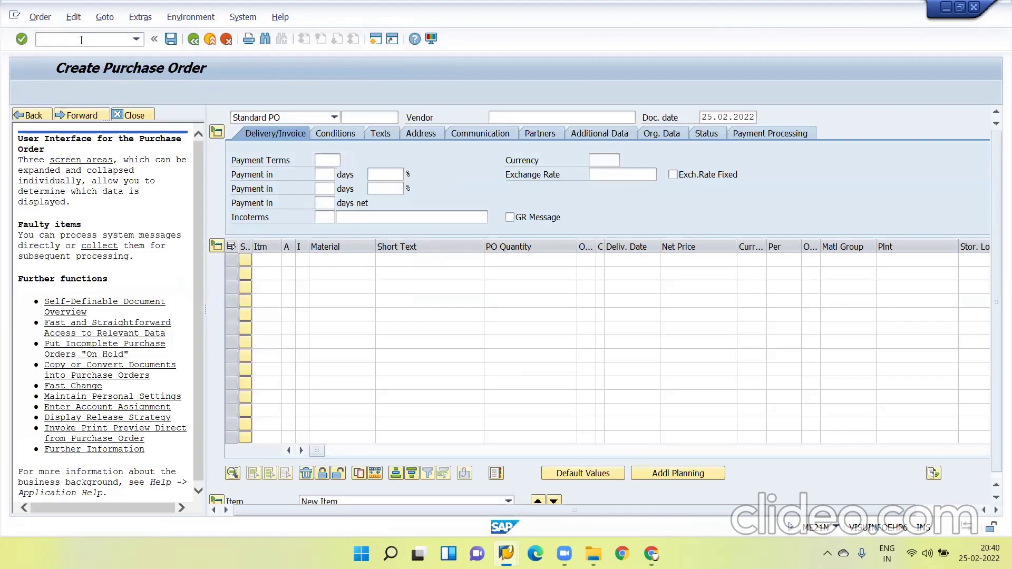
pyautogui.press('Return')
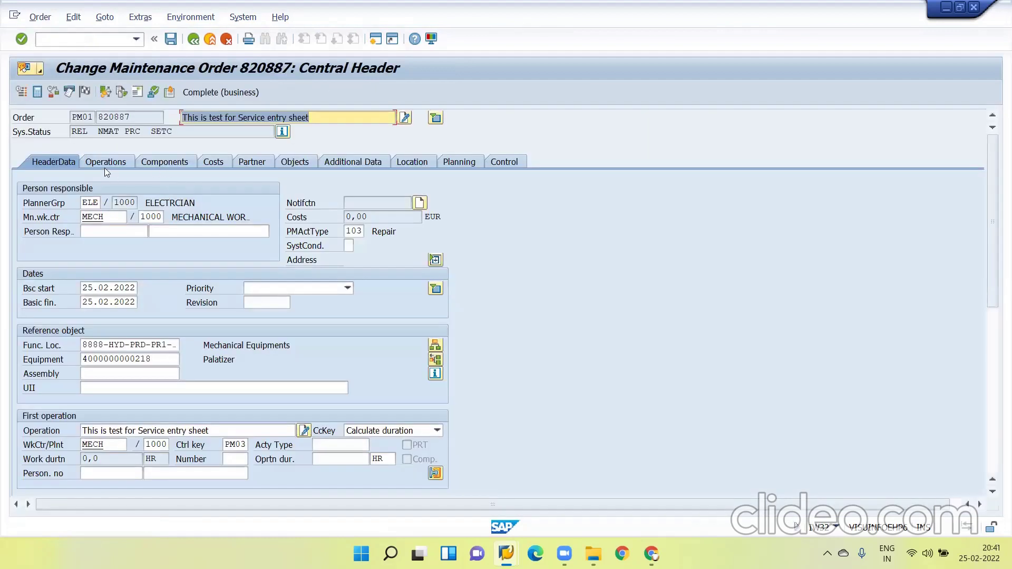
pyautogui.click(105, 162)
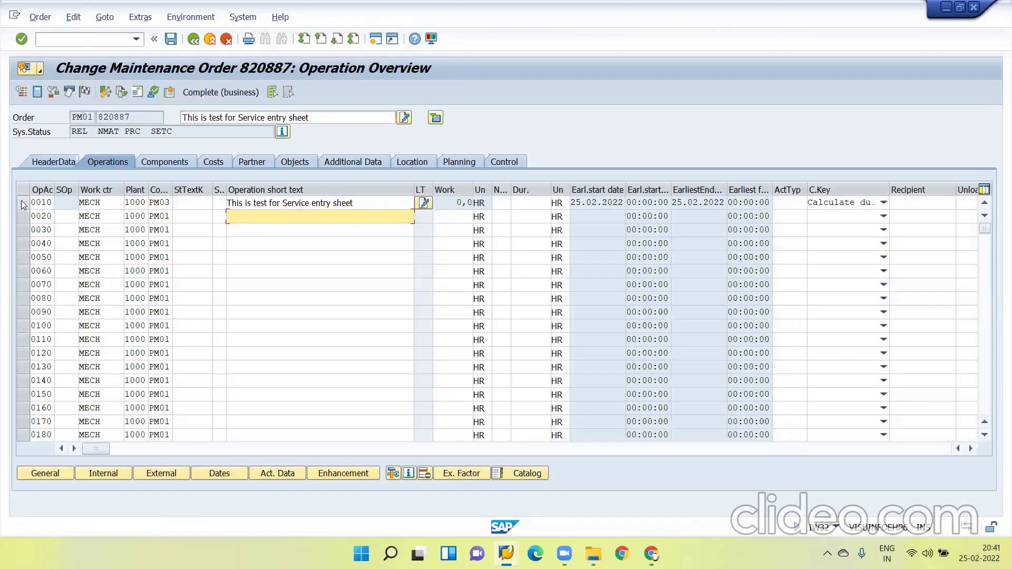
pyautogui.click(22, 202)
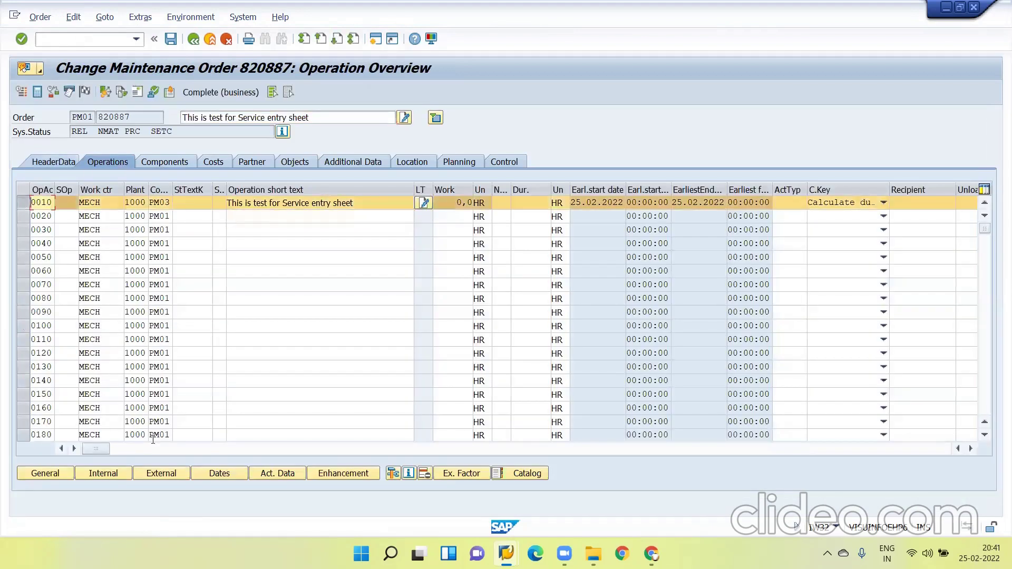
pyautogui.click(278, 473)
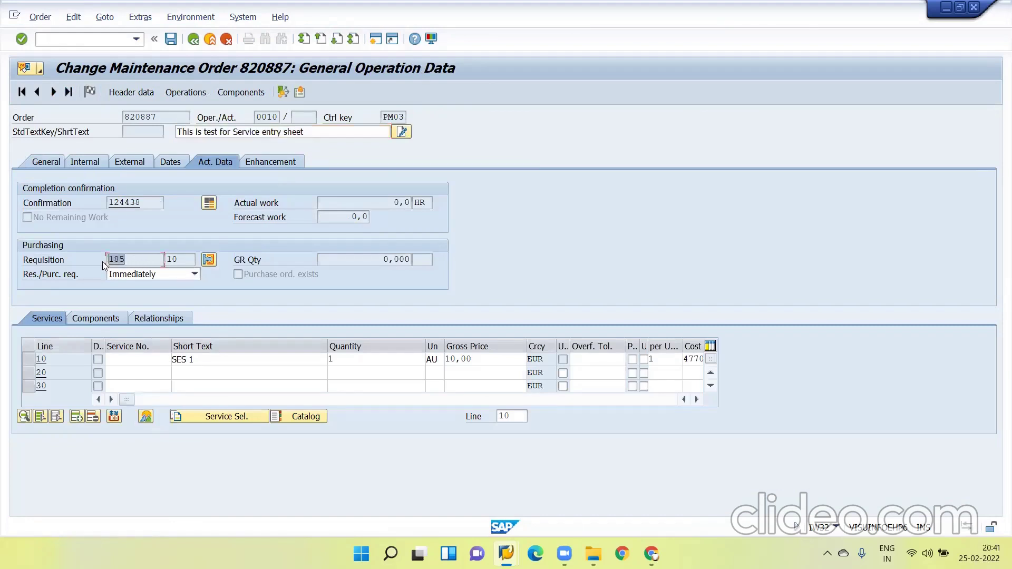
pyautogui.click(86, 46)
pyautogui.write('/niw32')
# - Adopt purchase requisition 185 into a new Standard PO
pyautogui.press('Return')
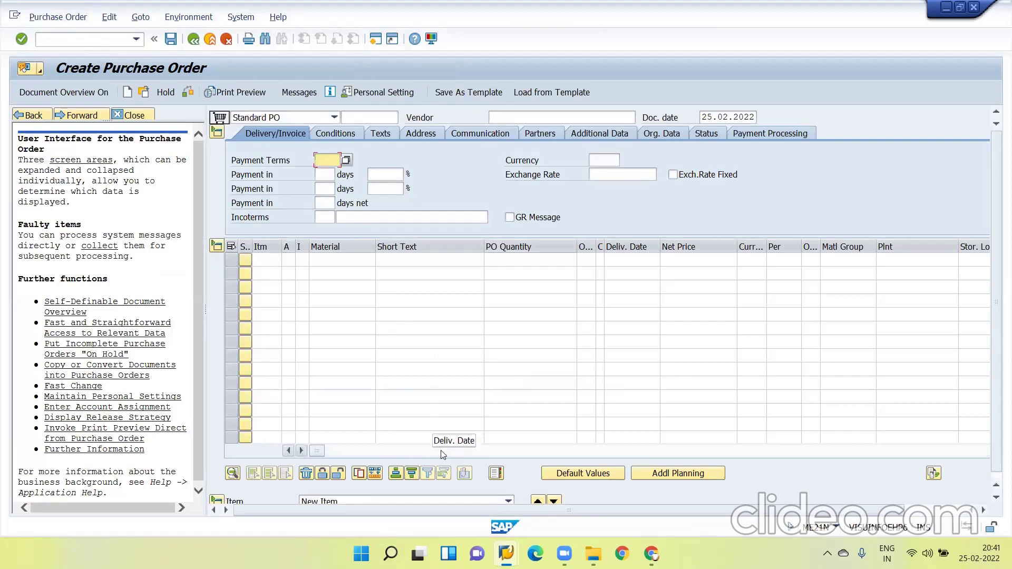
pyautogui.hscroll(2, 441, 451)
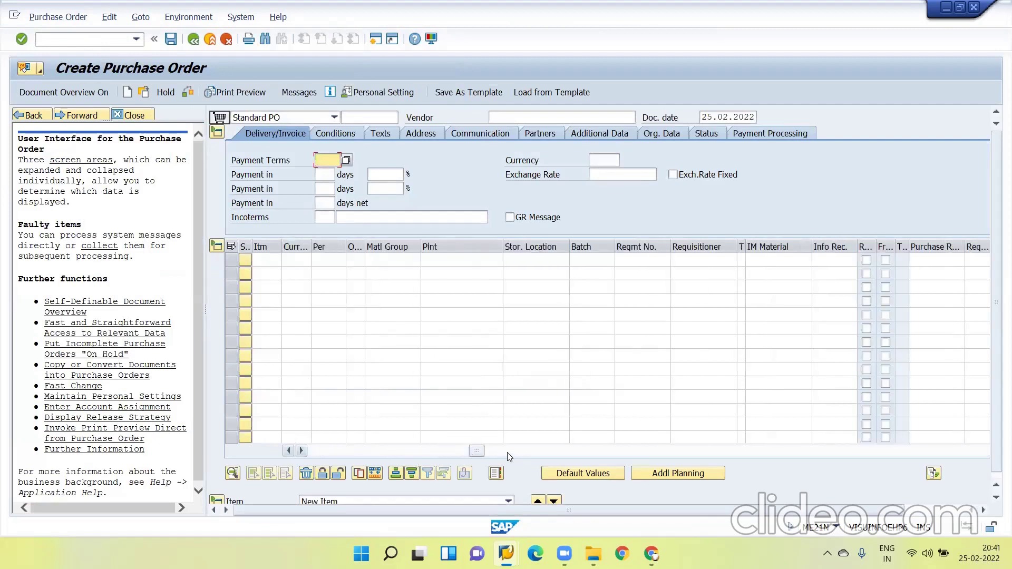
pyautogui.hscroll(2, 510, 456)
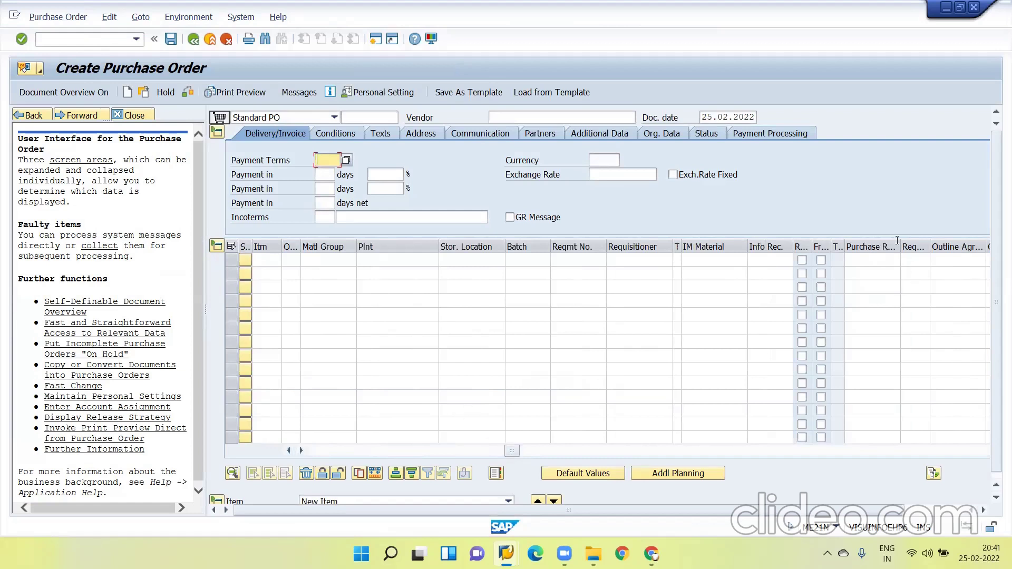
pyautogui.click(876, 259)
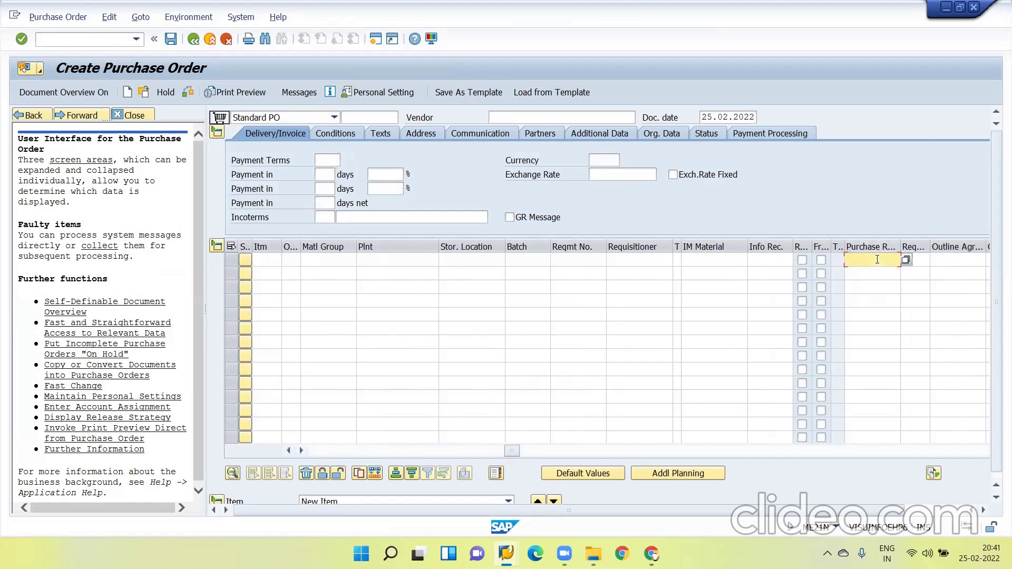
pyautogui.write('185')
pyautogui.press('Return')
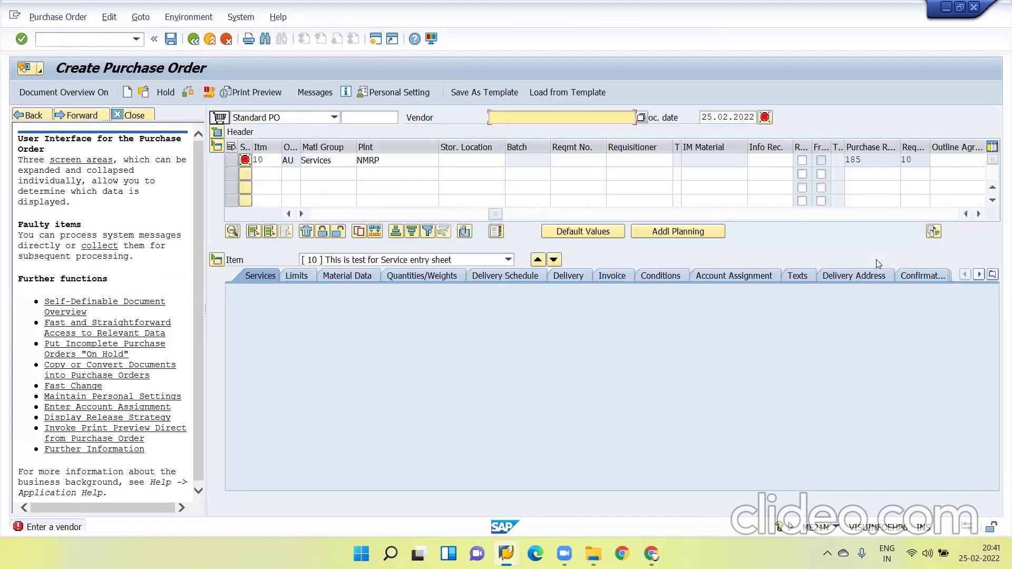
# - Choose vendor AGENCY00, acknowledge the contract warning, check and save the PO
pyautogui.press('Down')
pyautogui.press('Return')
pyautogui.press('Return')
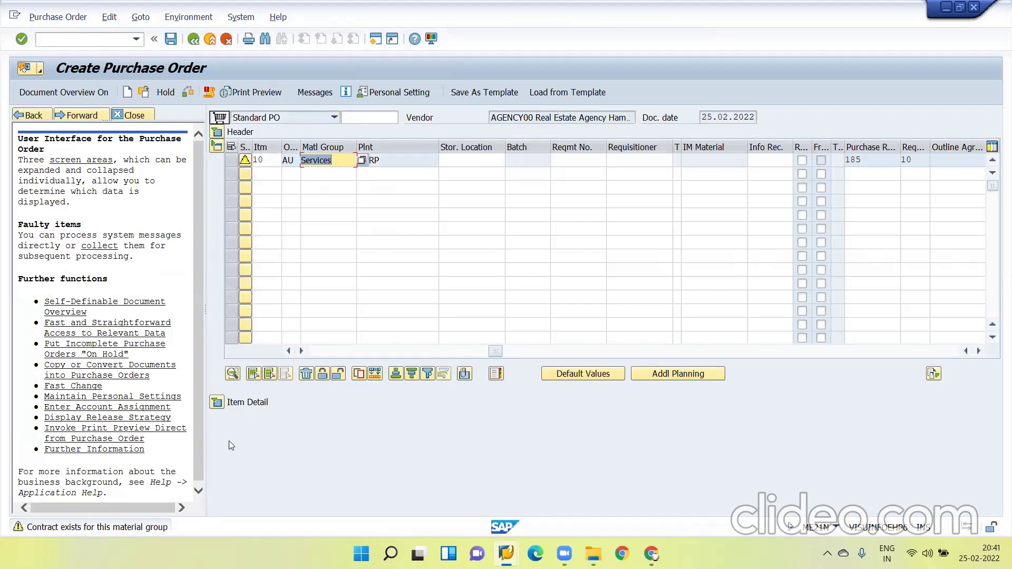
pyautogui.press('Return')
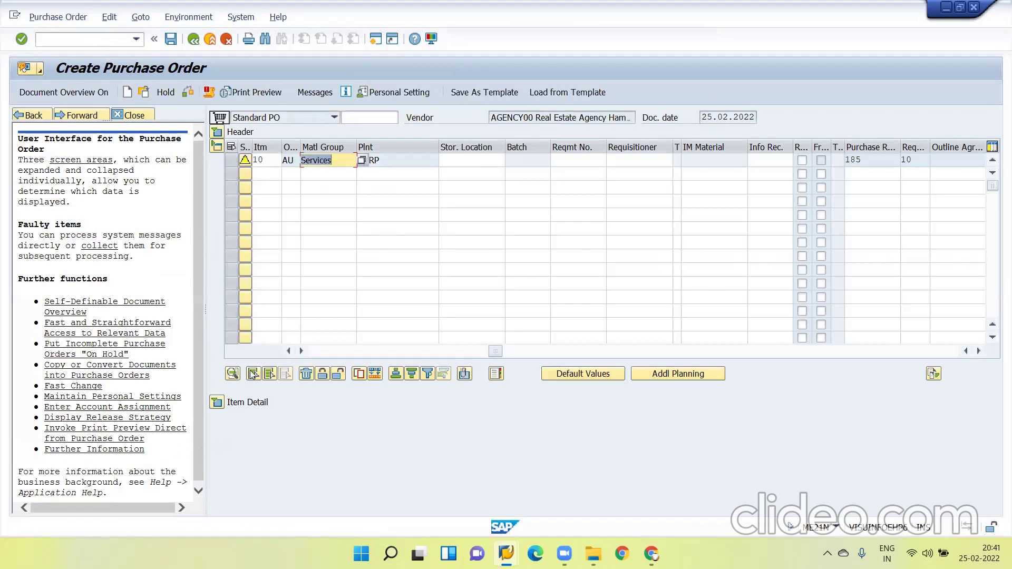
pyautogui.click(189, 92)
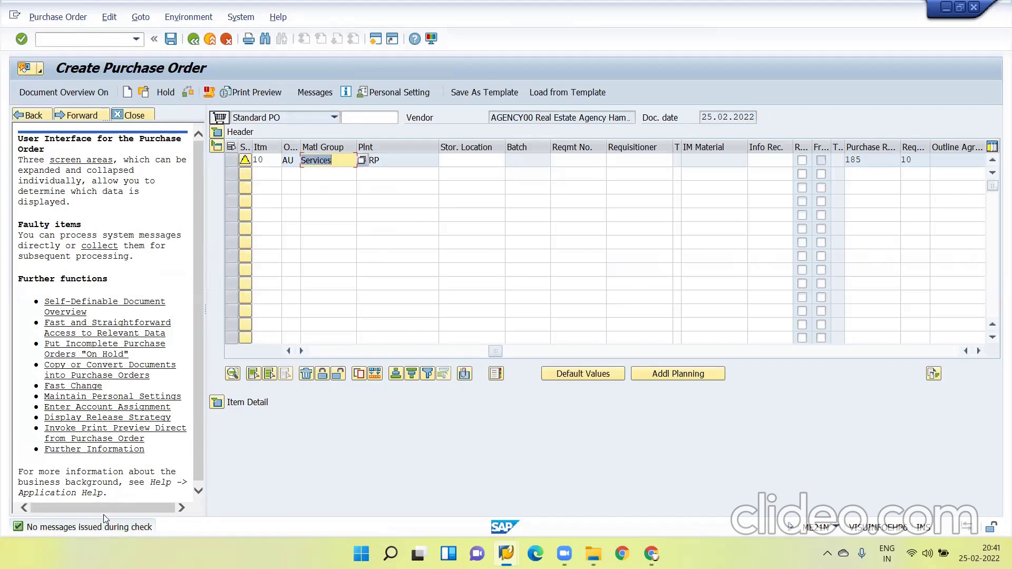
pyautogui.click(172, 38)
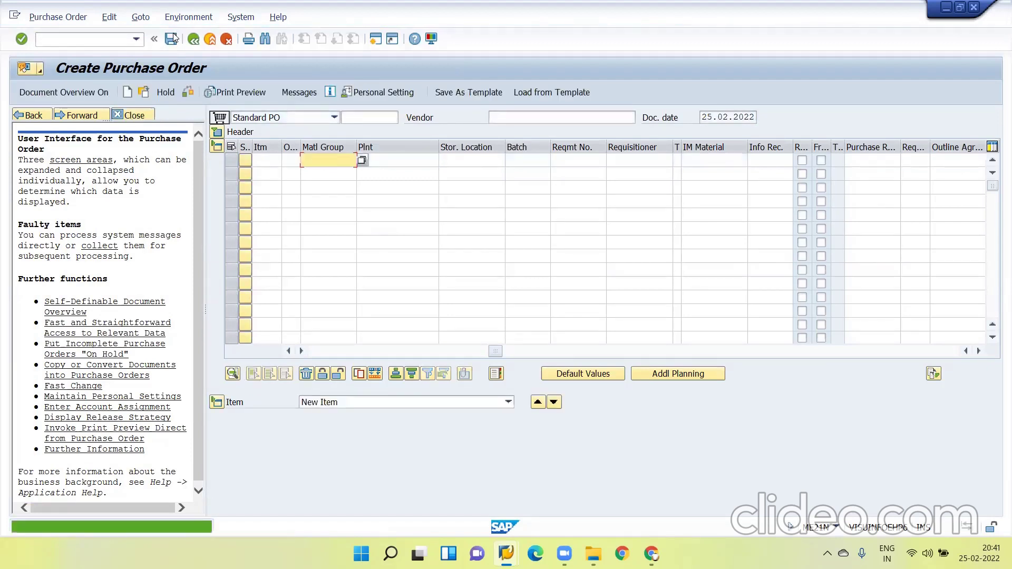
# - Look up the newly created PO number in the document selection, then close it
pyautogui.click(147, 93)
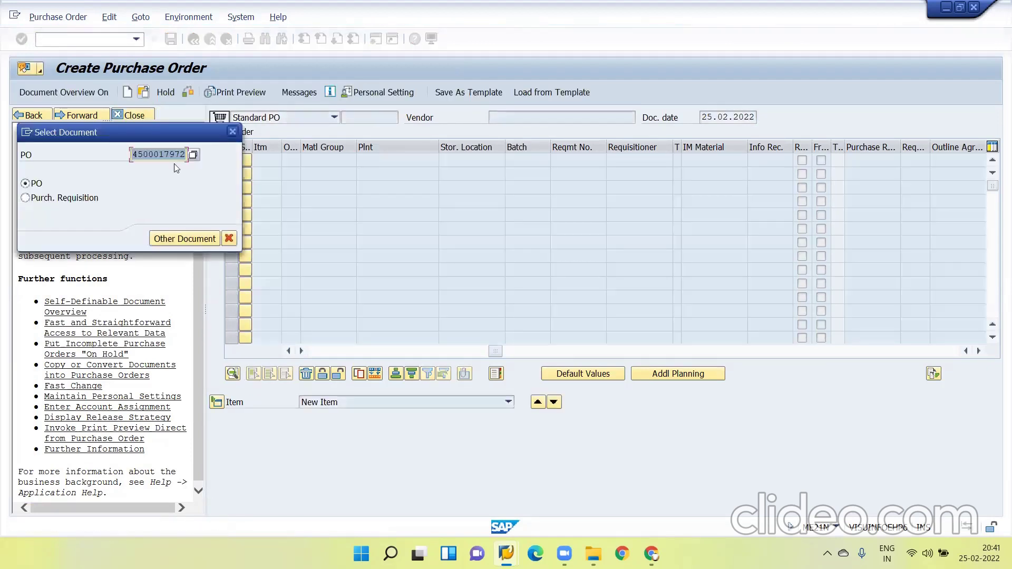
pyautogui.press('End')
pyautogui.click(232, 132)
# - Open the service entry sheet transaction ML81N
pyautogui.click(105, 38)
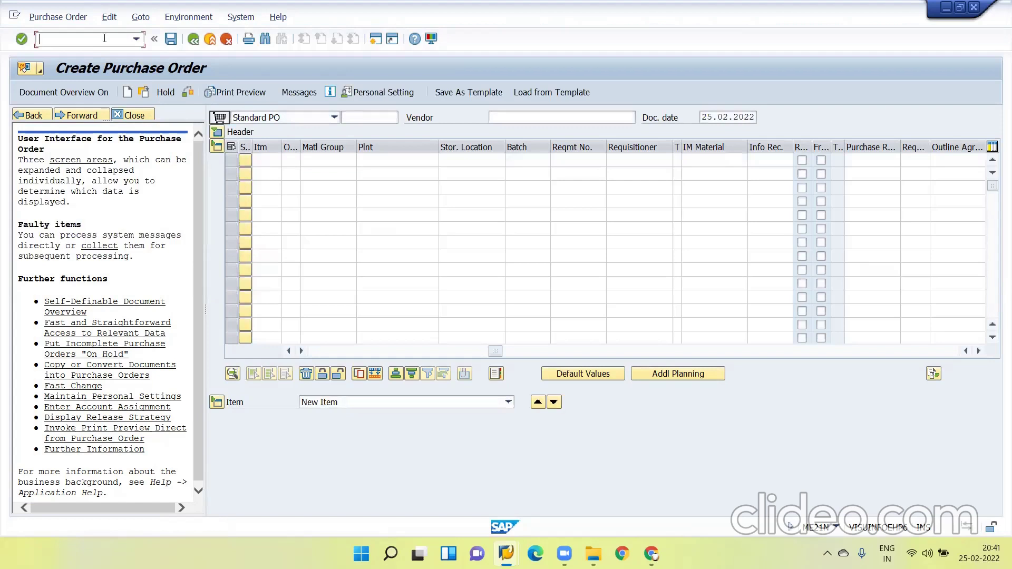
pyautogui.write('/nml81n')
pyautogui.press('Return')
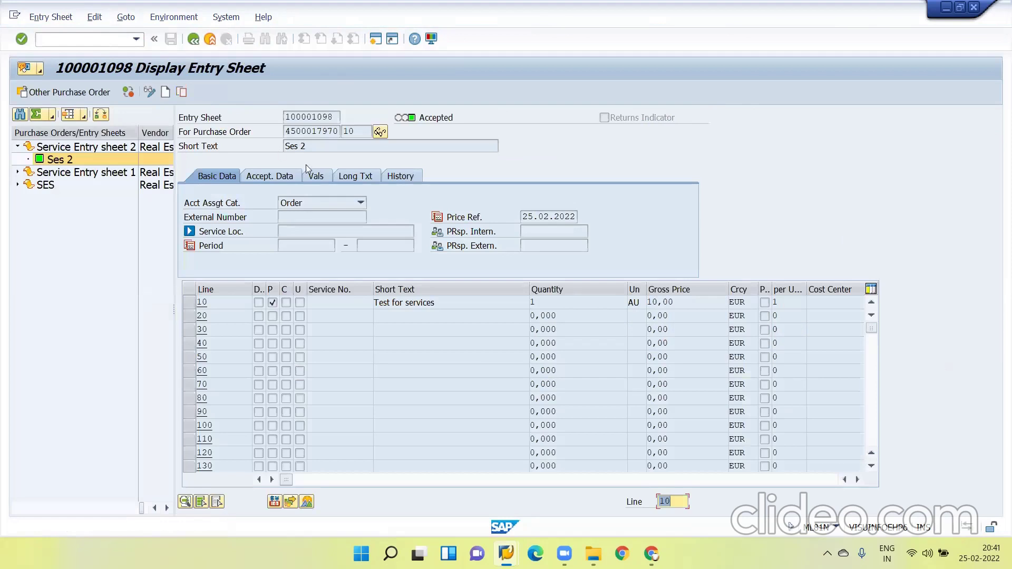
pyautogui.click(81, 93)
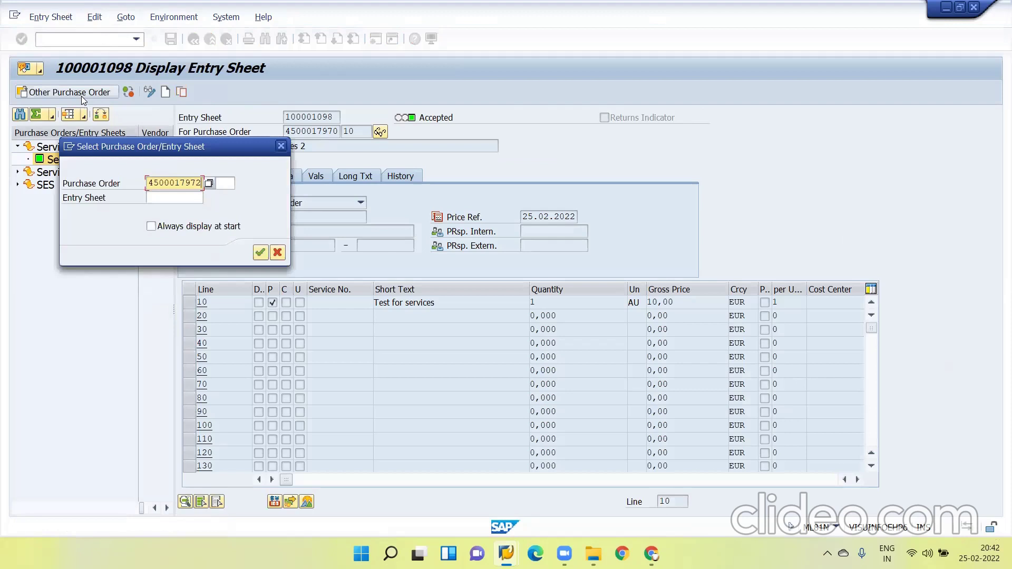
pyautogui.press('Return')
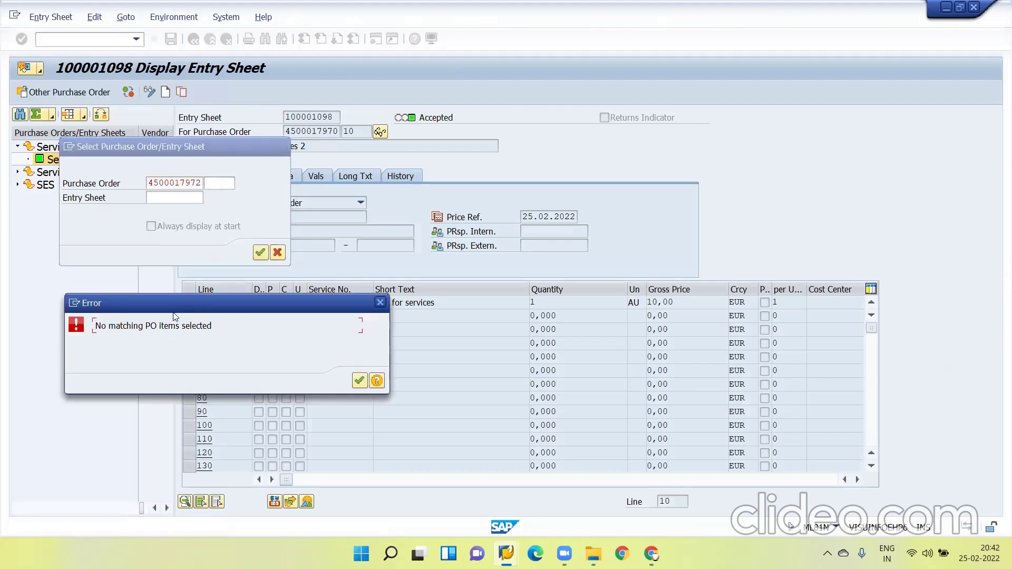
pyautogui.click(377, 382)
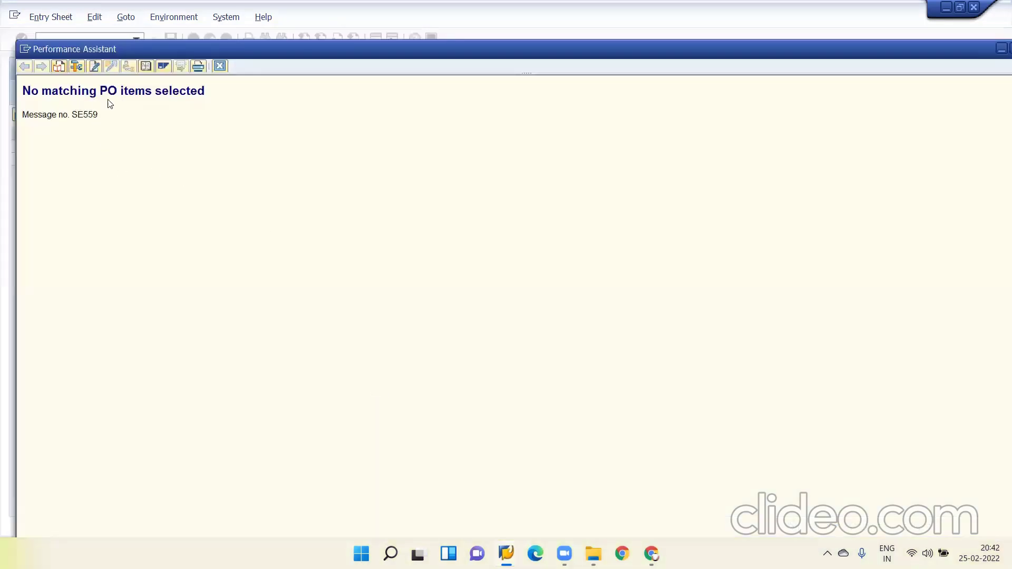
pyautogui.click(220, 66)
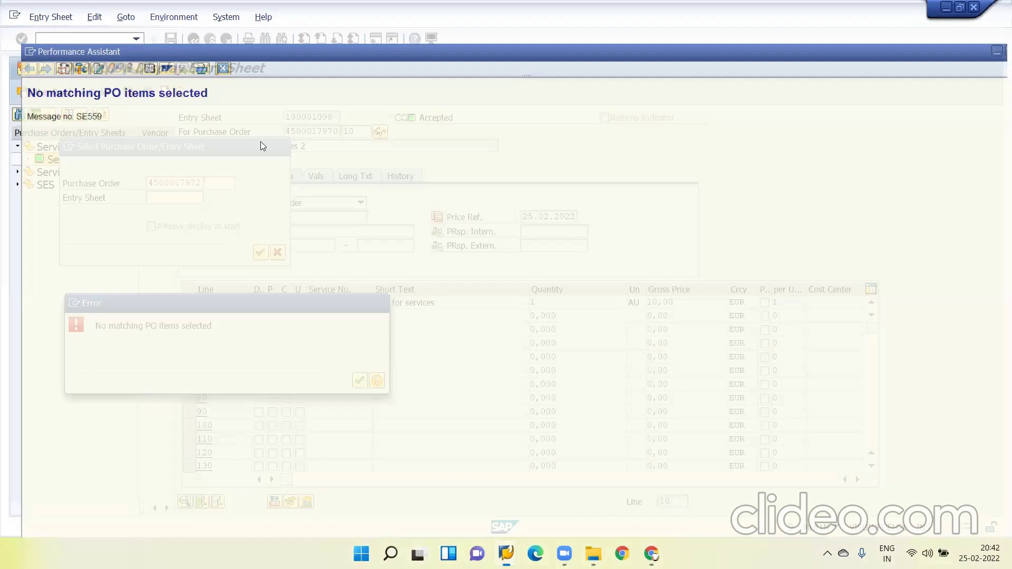
pyautogui.click(379, 302)
pyautogui.hotkey('ctrl', 'c')
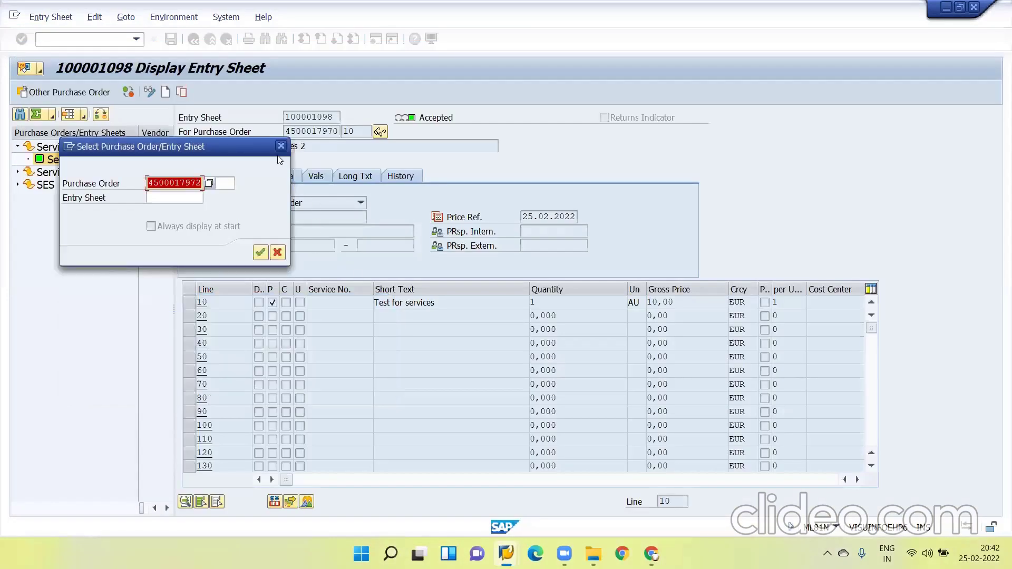
pyautogui.click(281, 147)
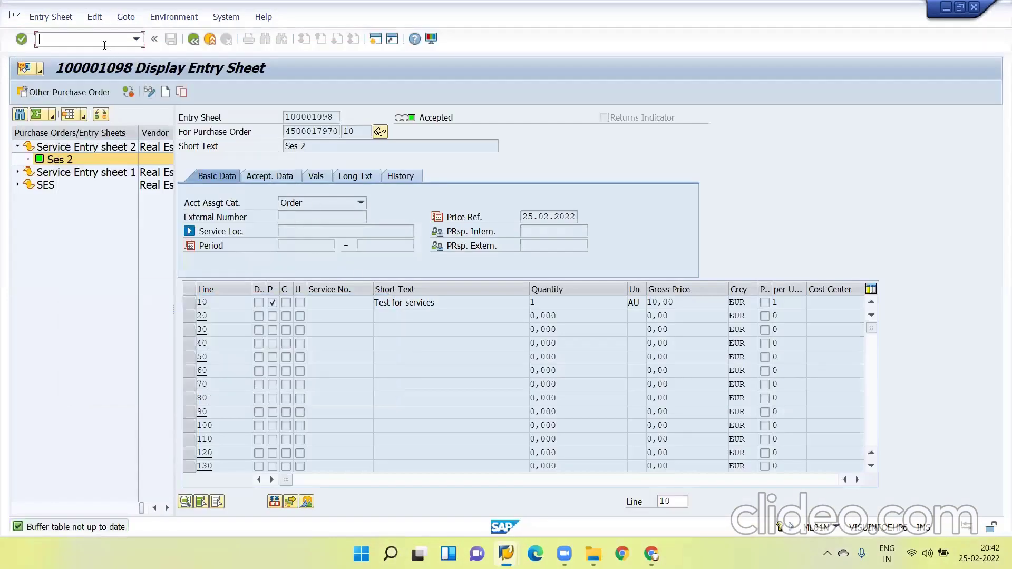
pyautogui.write('/nme22n')
pyautogui.press('Return')
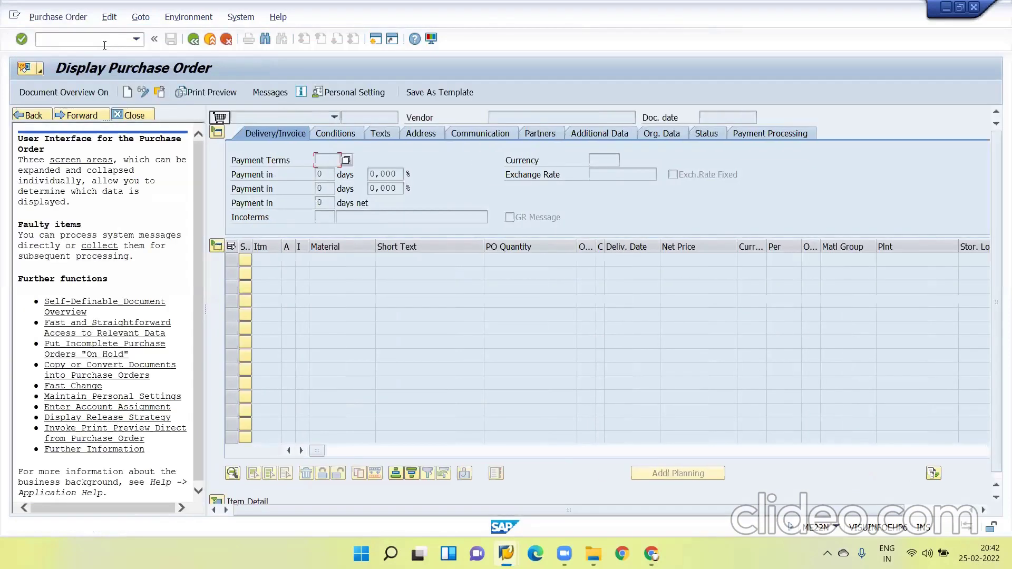
pyautogui.click(160, 93)
pyautogui.hotkey('ctrl', 'v')
pyautogui.press('Return')
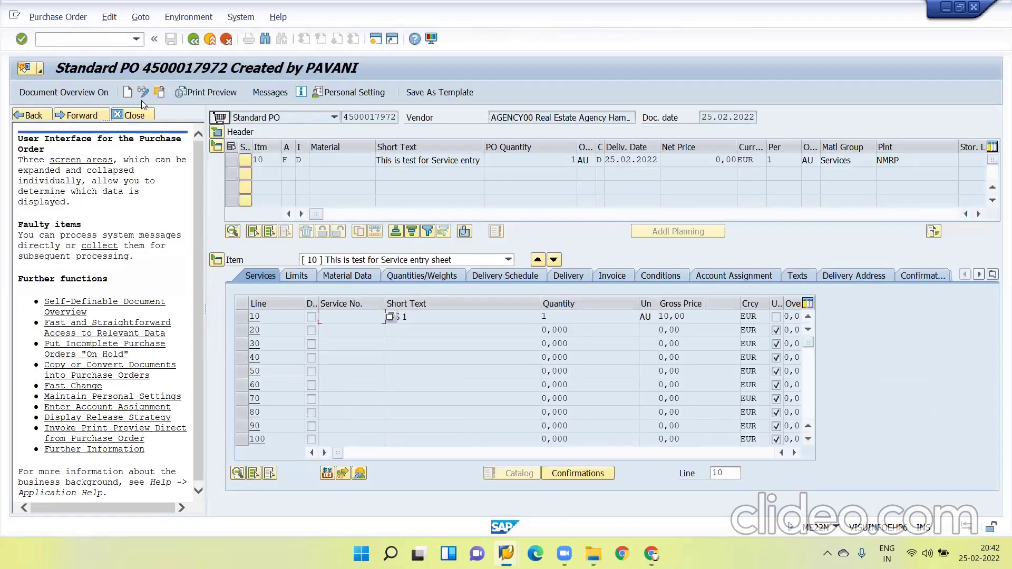
pyautogui.click(143, 92)
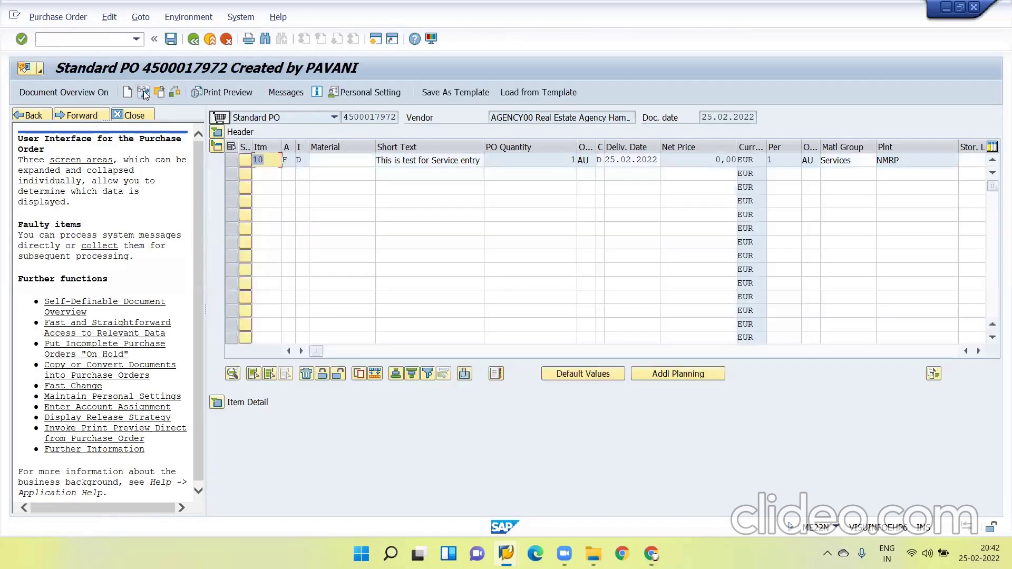
# - Tick Goods Receipt on item 10's Delivery tab and save the PO
pyautogui.click(217, 404)
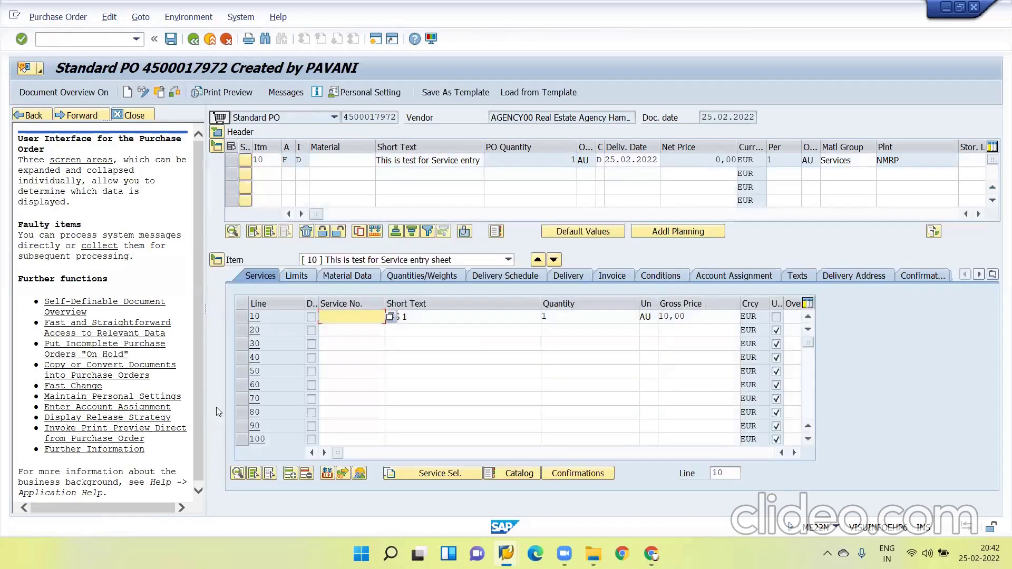
pyautogui.click(570, 278)
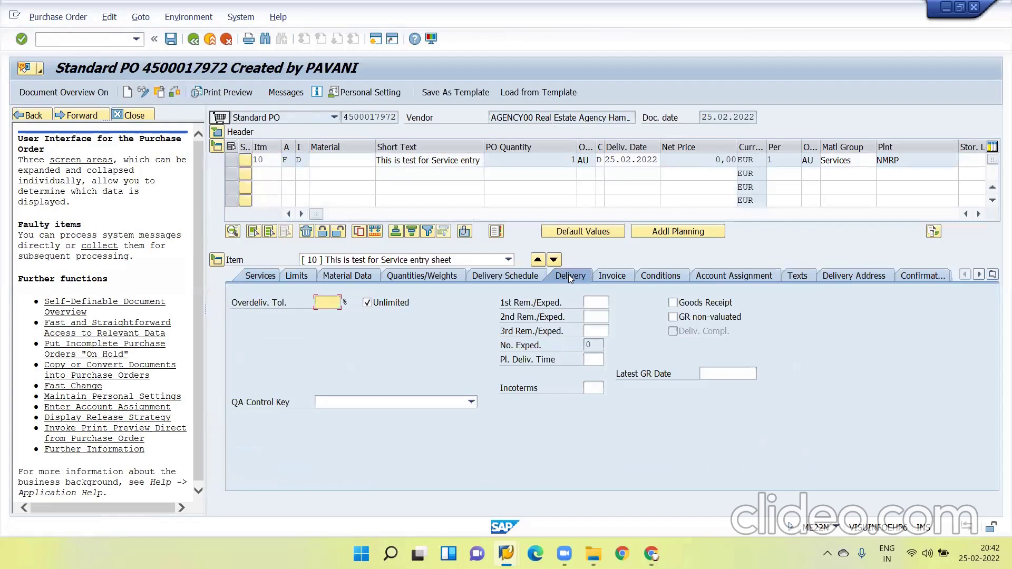
pyautogui.click(676, 304)
pyautogui.click(675, 305)
pyautogui.click(172, 39)
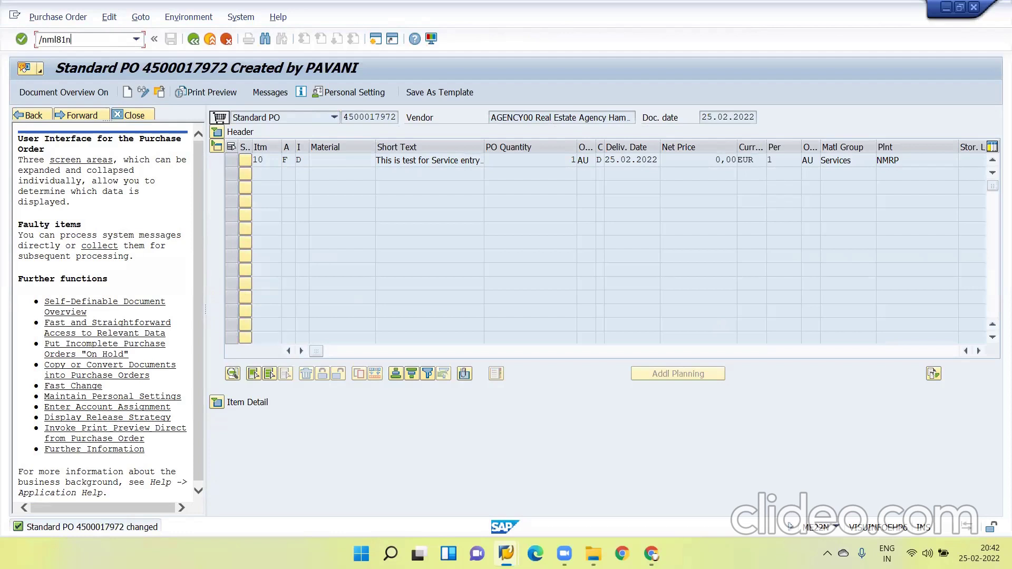
pyautogui.press('Return')
pyautogui.click(70, 93)
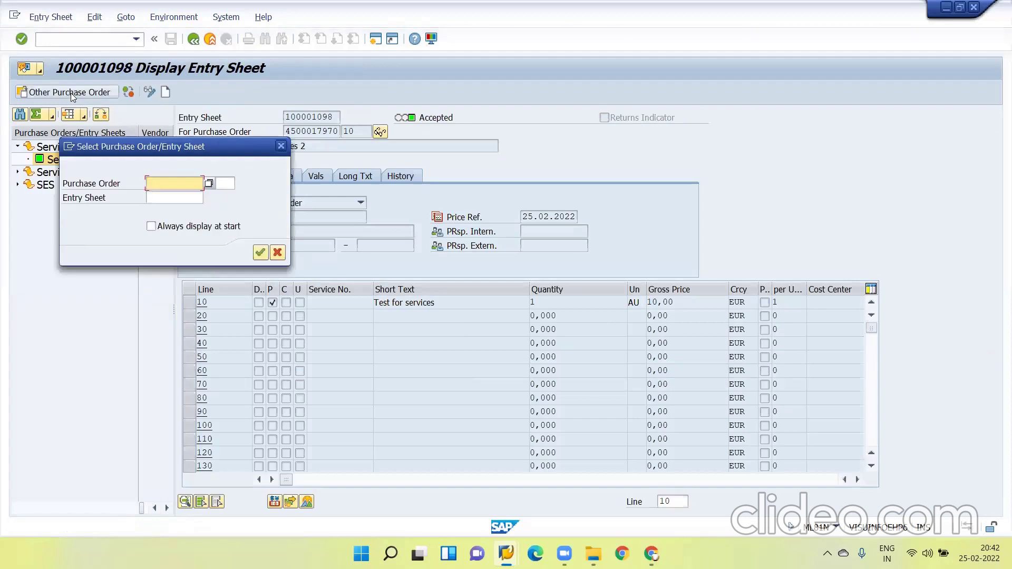
pyautogui.hotkey('ctrl', 'v')
pyautogui.press('Return')
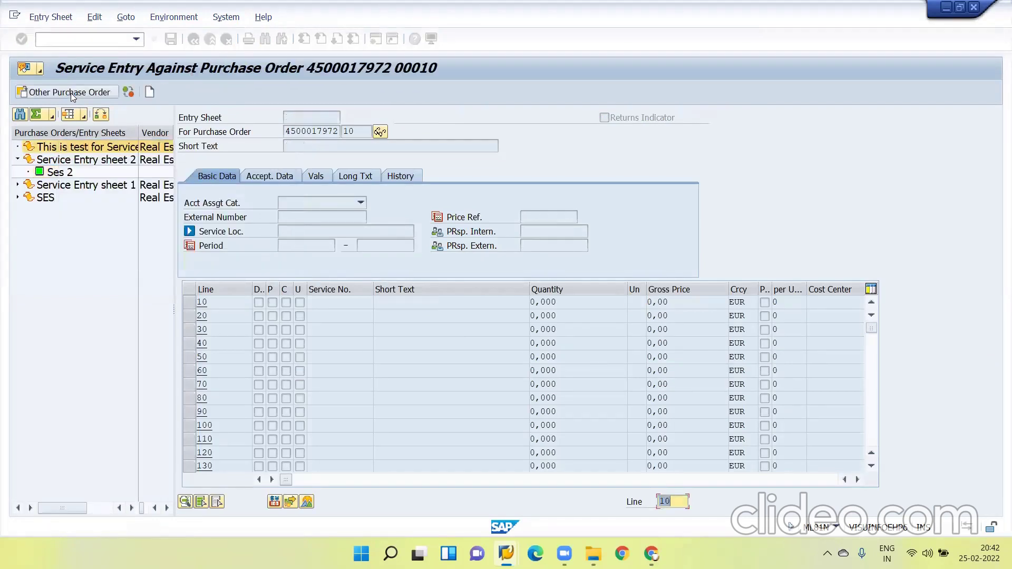
# - Create entry sheet 100001099 with short text 'test demo' and bring up service selection
pyautogui.click(150, 93)
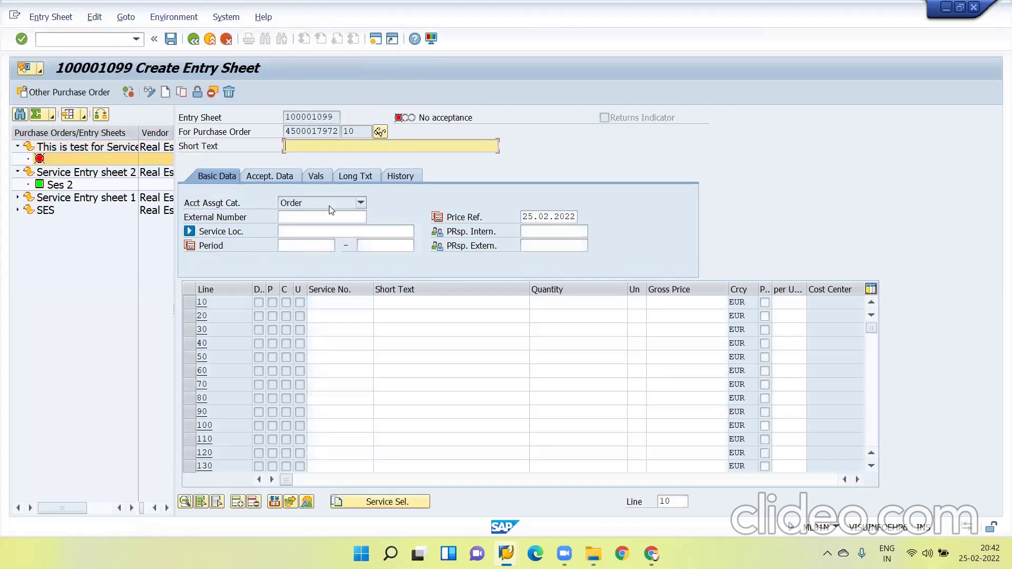
pyautogui.write('test demo')
pyautogui.press('Return')
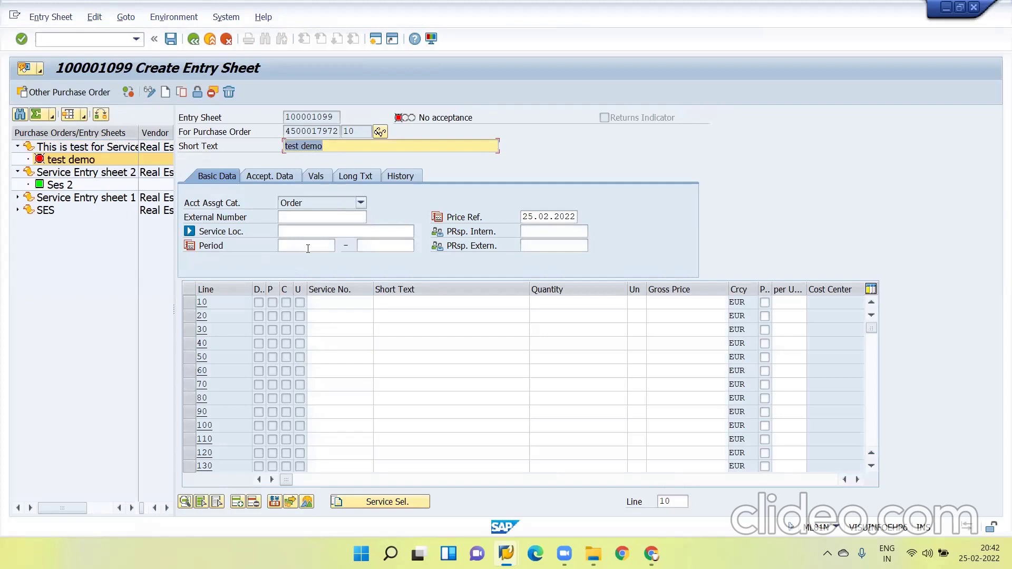
pyautogui.click(398, 505)
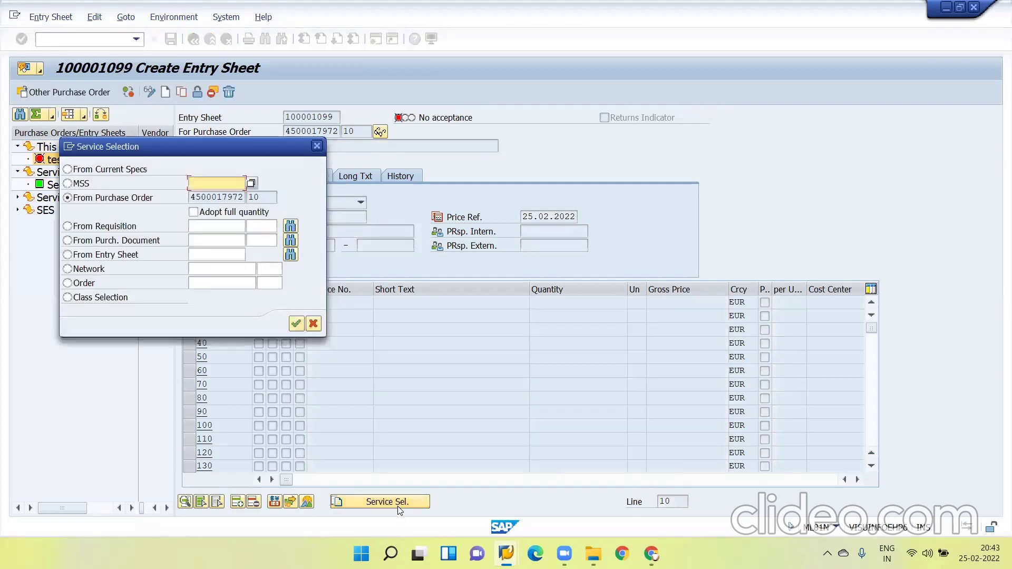
# - Adopt the full quantity of the PO's SES 1 service line into entry sheet 100001099
pyautogui.click(194, 212)
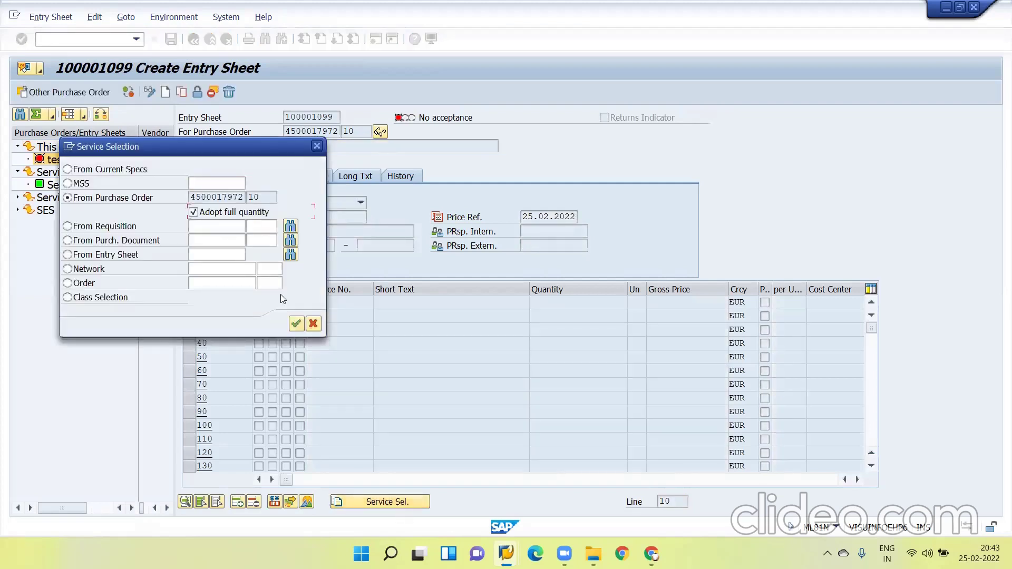
pyautogui.click(297, 325)
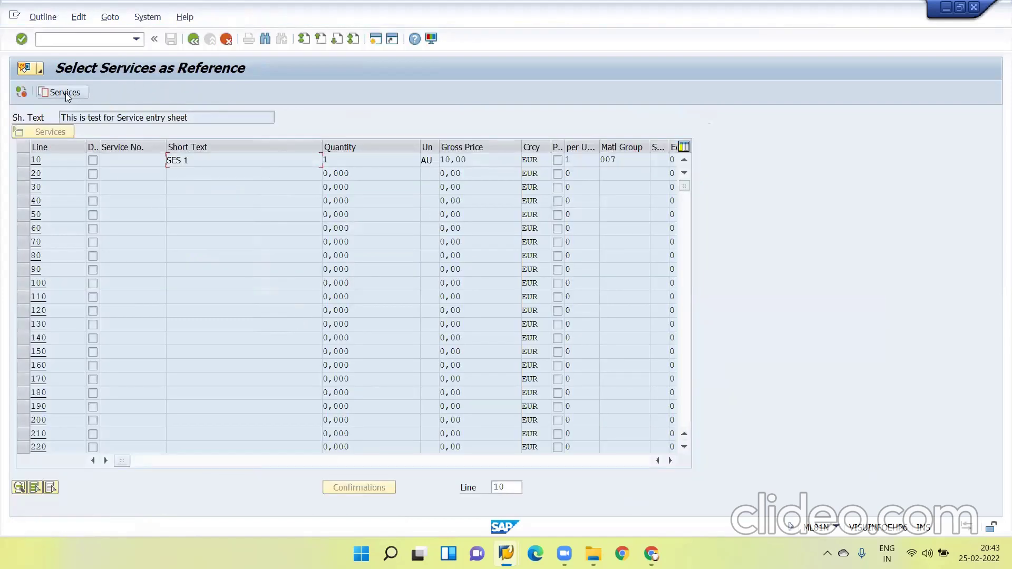
pyautogui.click(66, 93)
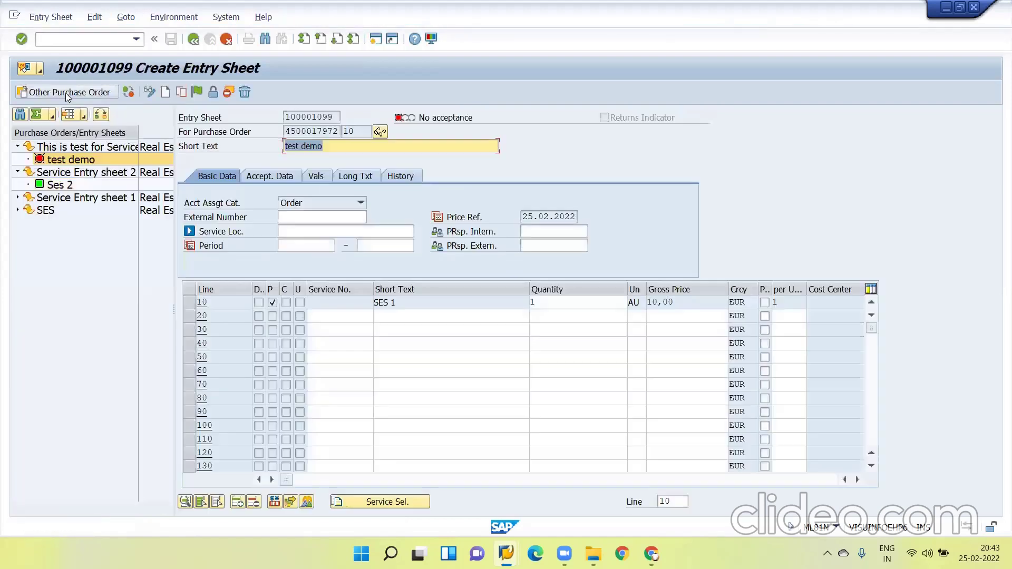
pyautogui.click(191, 302)
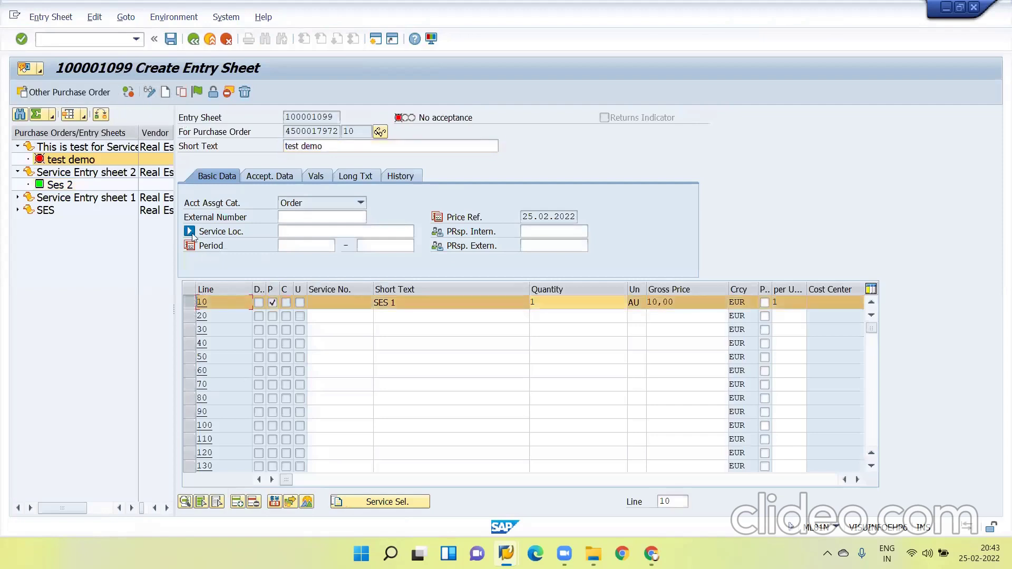
# - Accept and save the entry sheet, posting acceptance document 20100
pyautogui.click(194, 95)
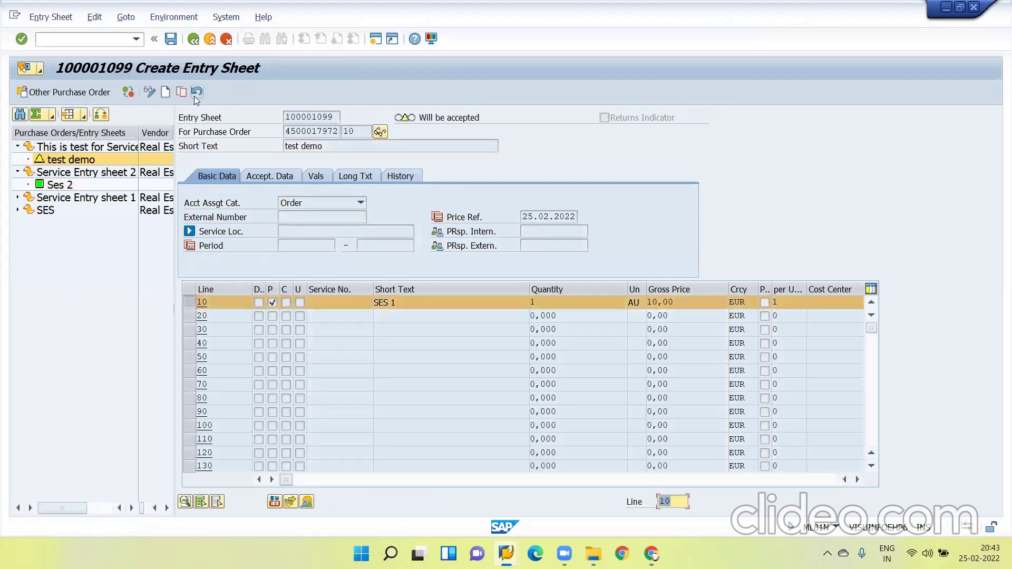
pyautogui.click(172, 37)
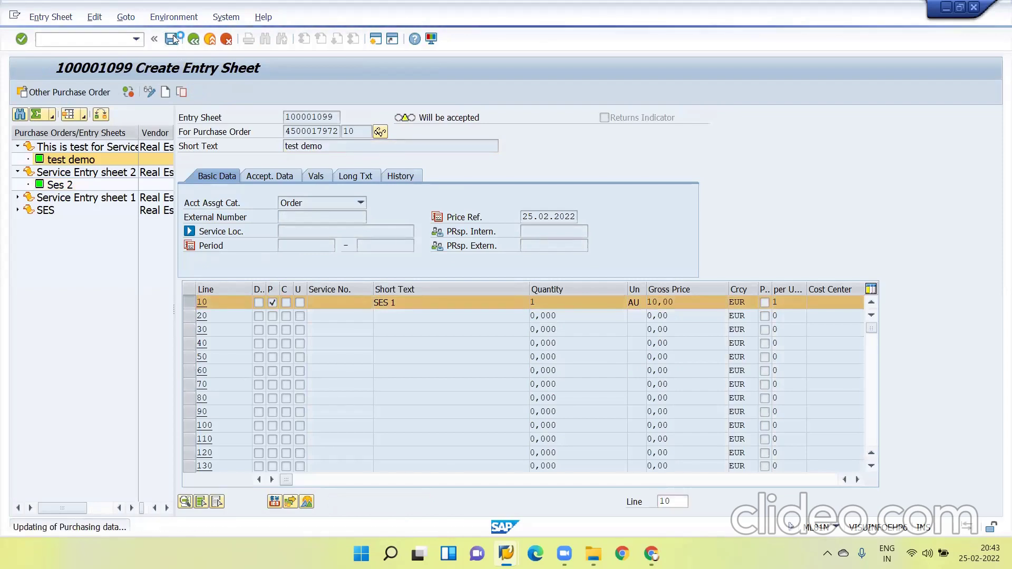
pyautogui.click(99, 39)
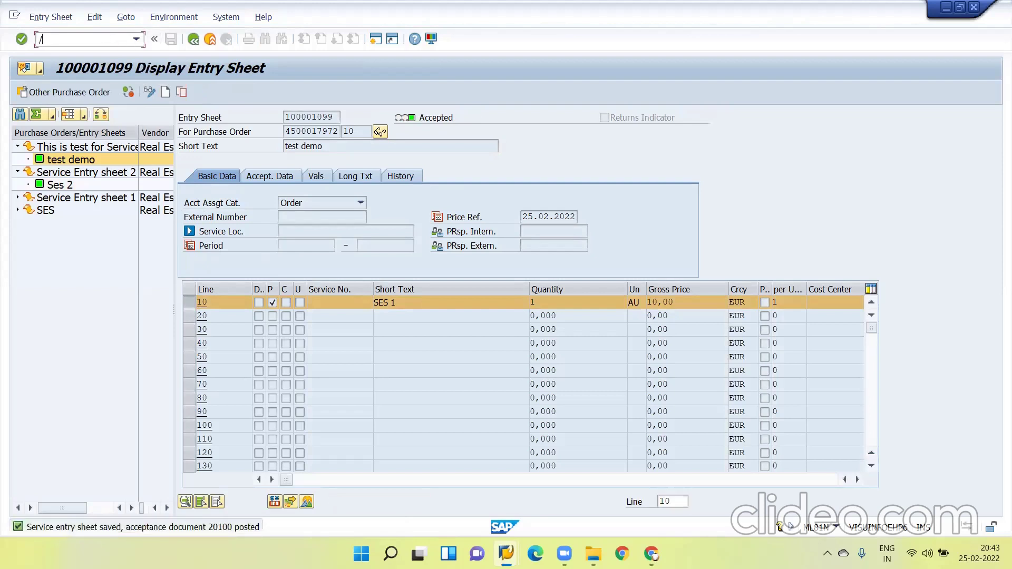
# - Open maintenance order 820887 in IW32 and check its 10,00 EUR actual costs
pyautogui.write('/niw32')
pyautogui.press('Return')
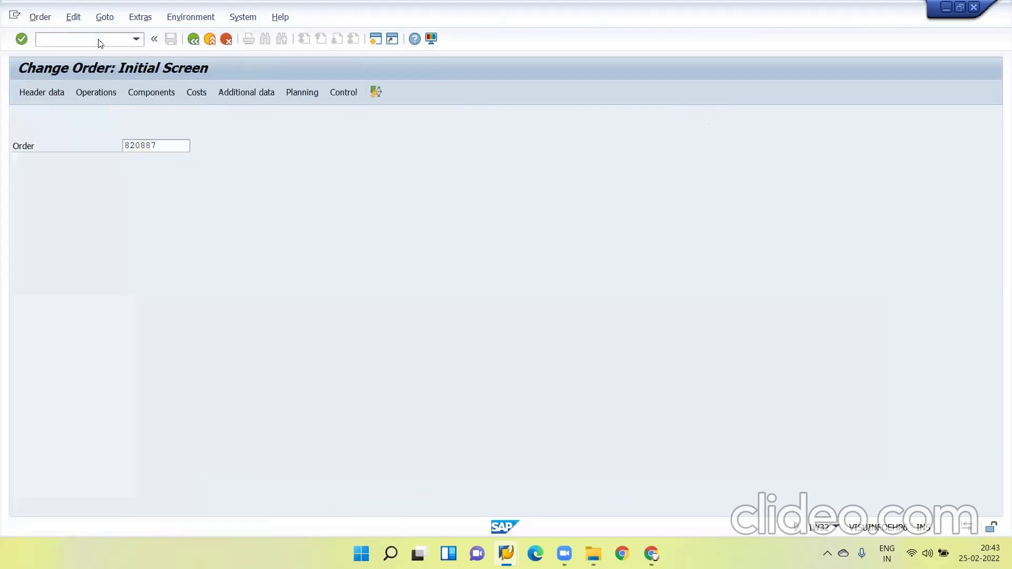
pyautogui.press('Return')
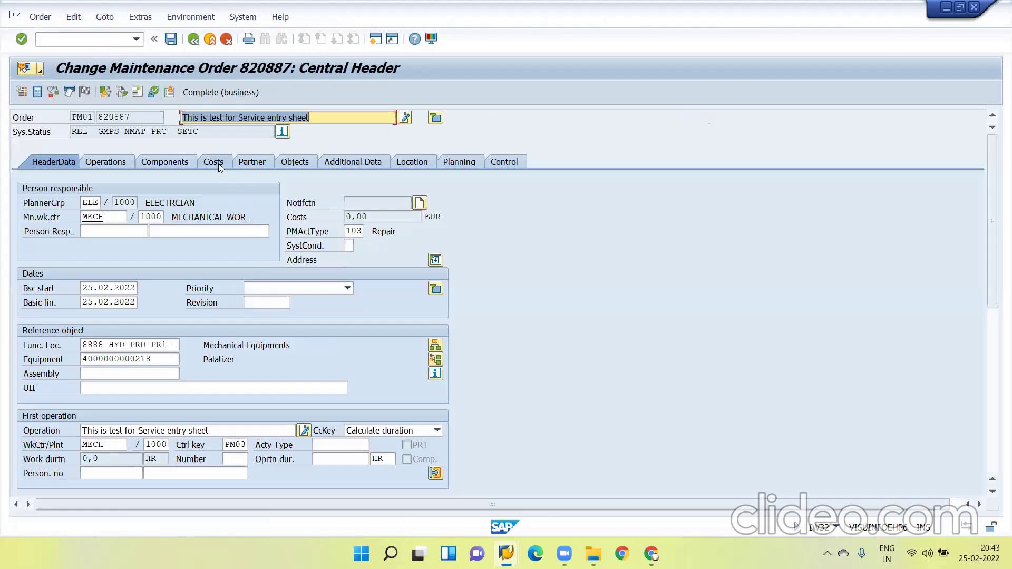
pyautogui.click(217, 163)
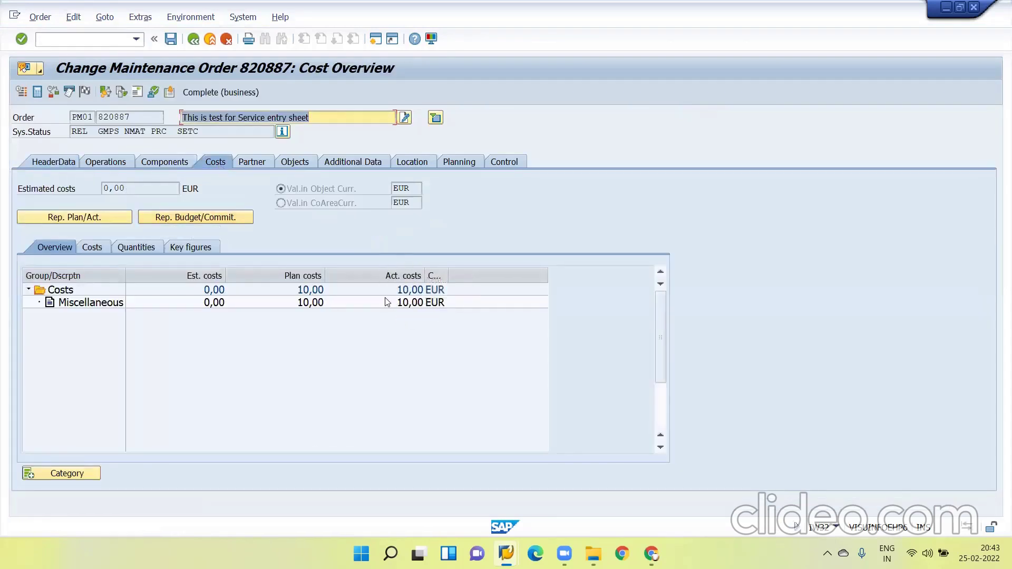
pyautogui.click(111, 161)
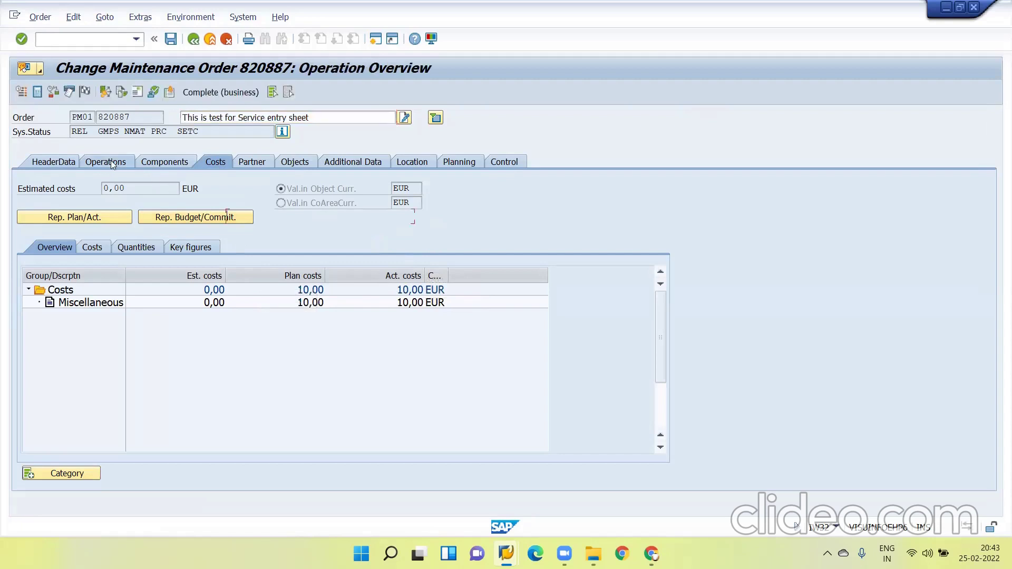
pyautogui.click(23, 207)
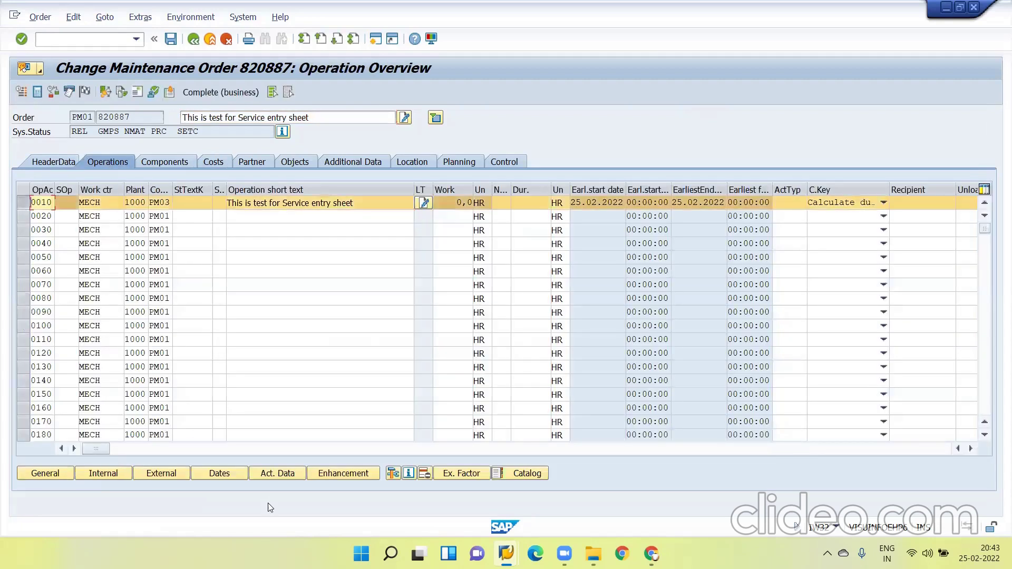
pyautogui.click(277, 474)
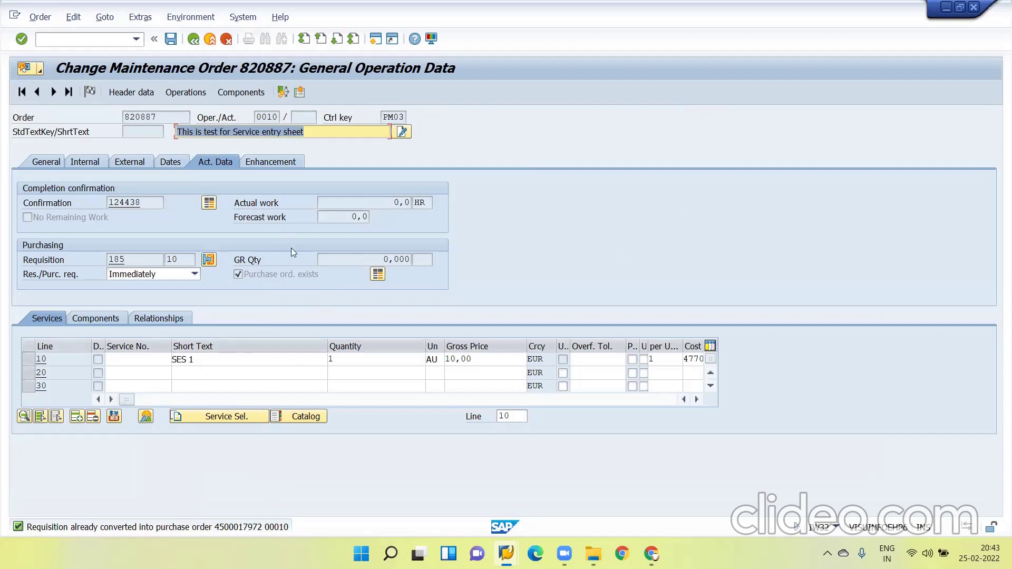
pyautogui.click(171, 39)
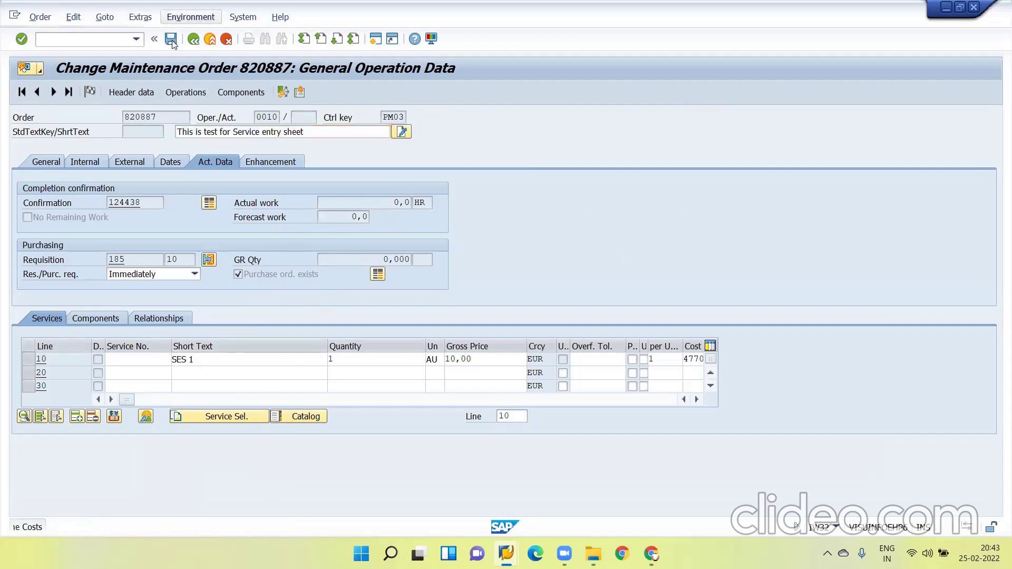